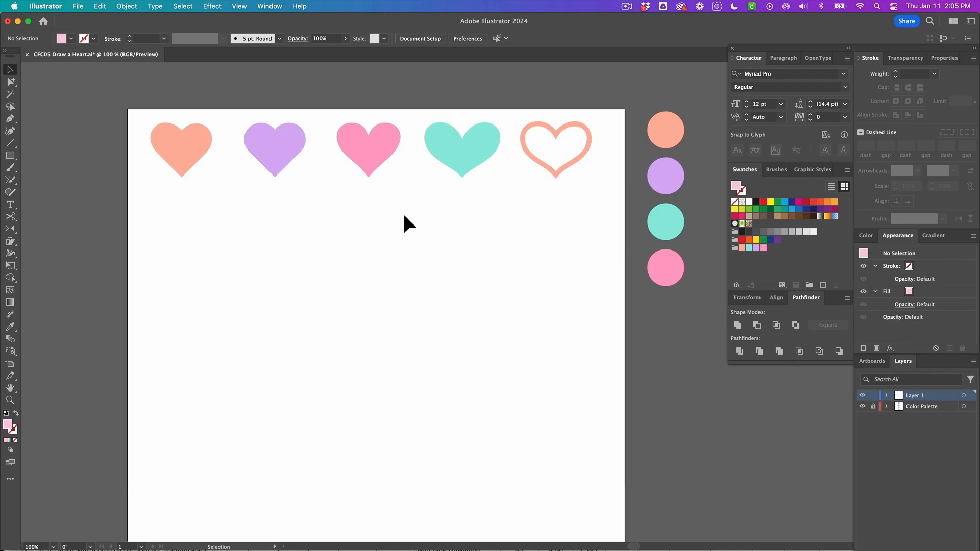
Toggle Smart Guides
click(239, 6)
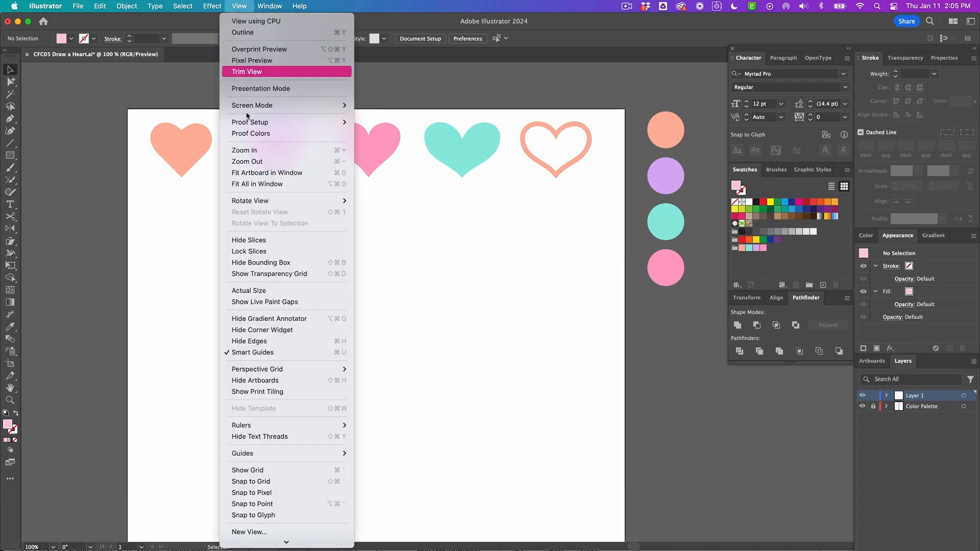
click(262, 353)
Draw a square about 1.14 in wide with the peach heart's fill below it and rotate it into a diamond
click(184, 160)
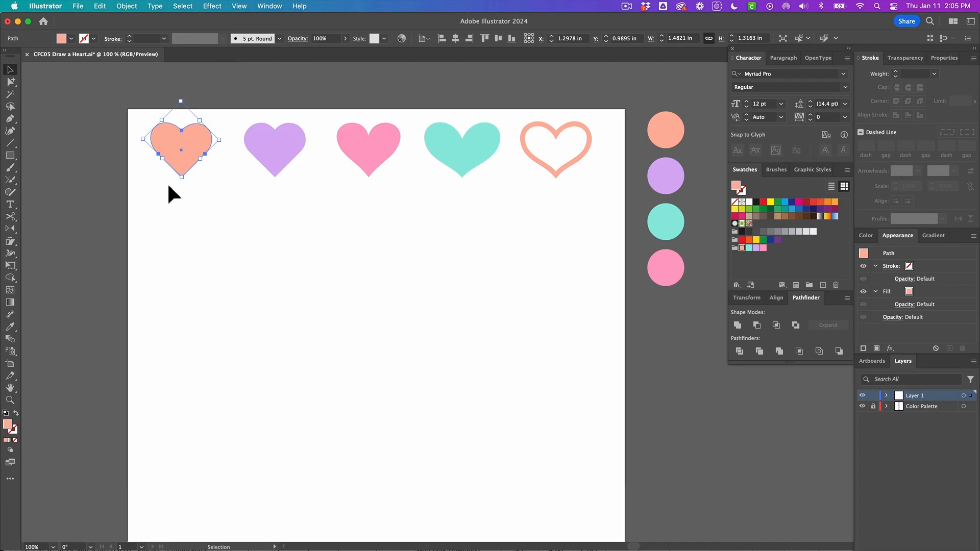
key(m)
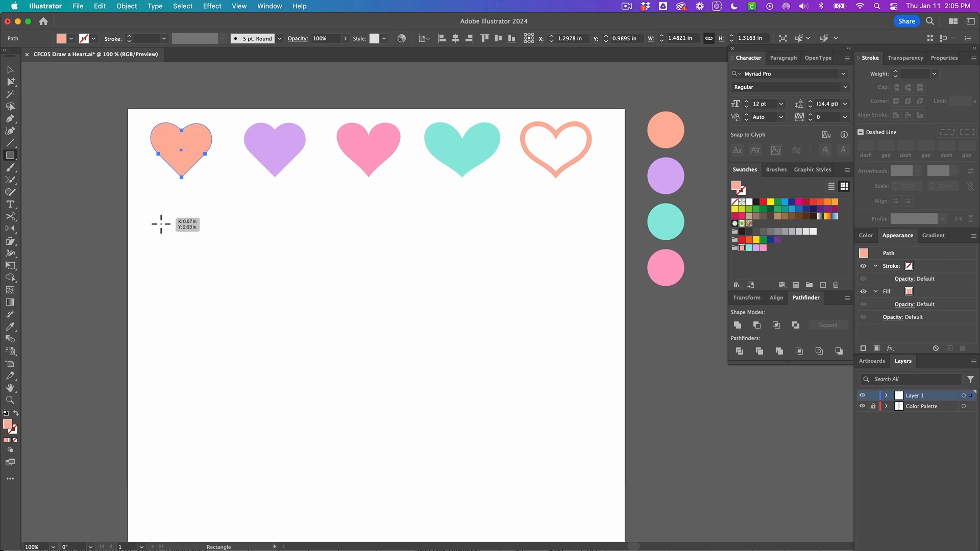
drag(154, 213, 203, 261)
key(v)
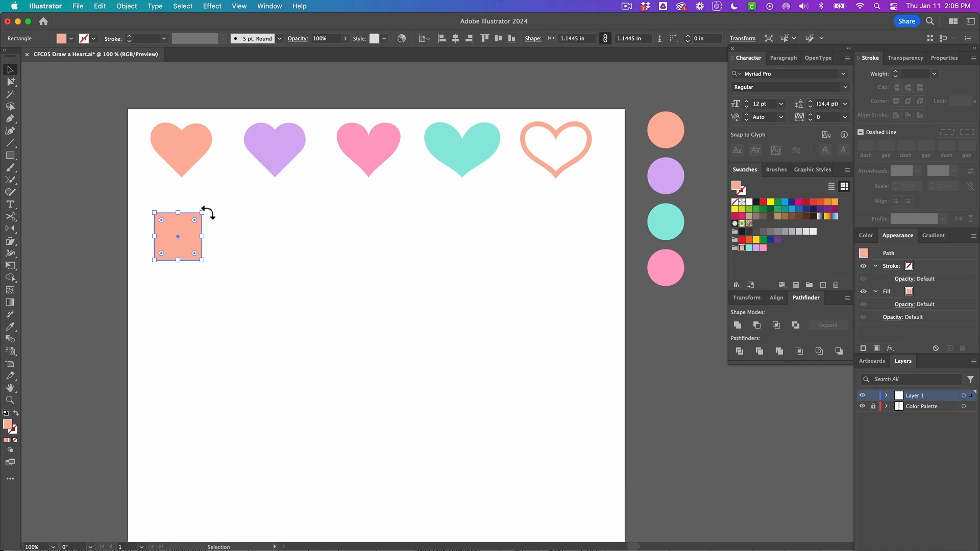
drag(207, 212, 189, 200)
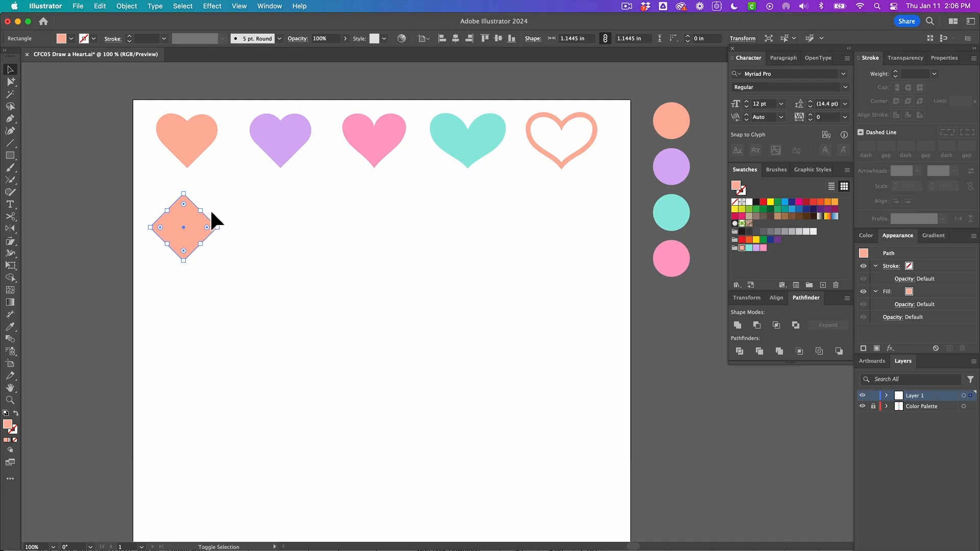
With the Anchor Point tool, bend the diamond's two upper edges outward into rounded lobes to form a heart
key(a)
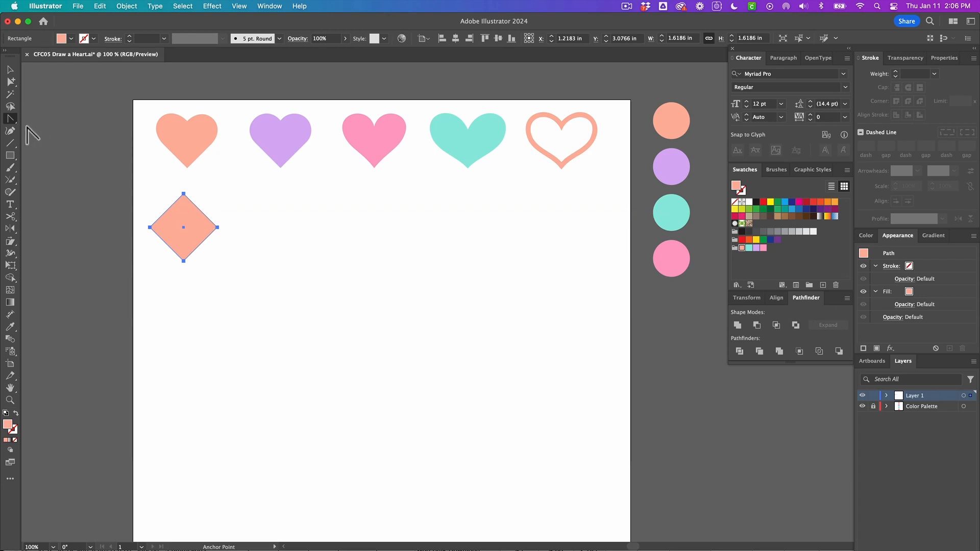
click(11, 121)
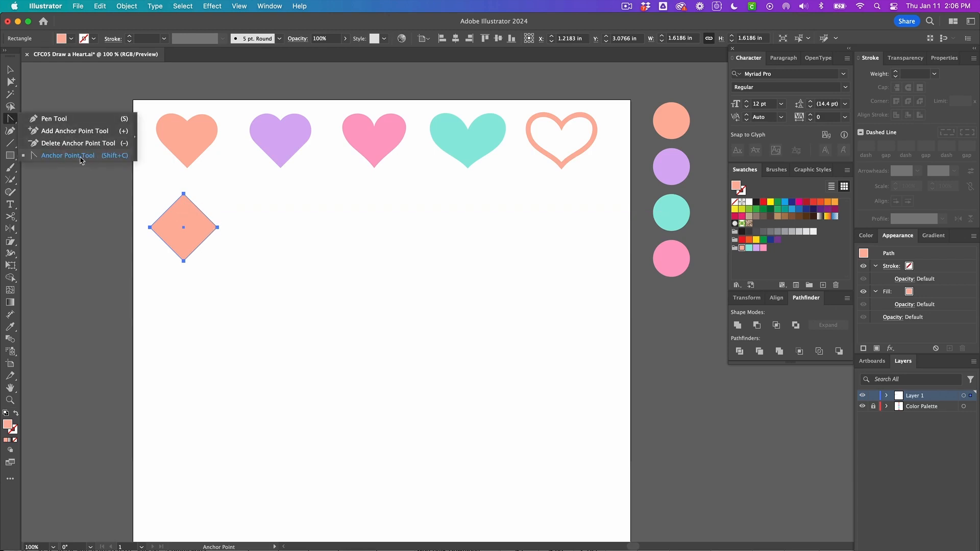
click(102, 156)
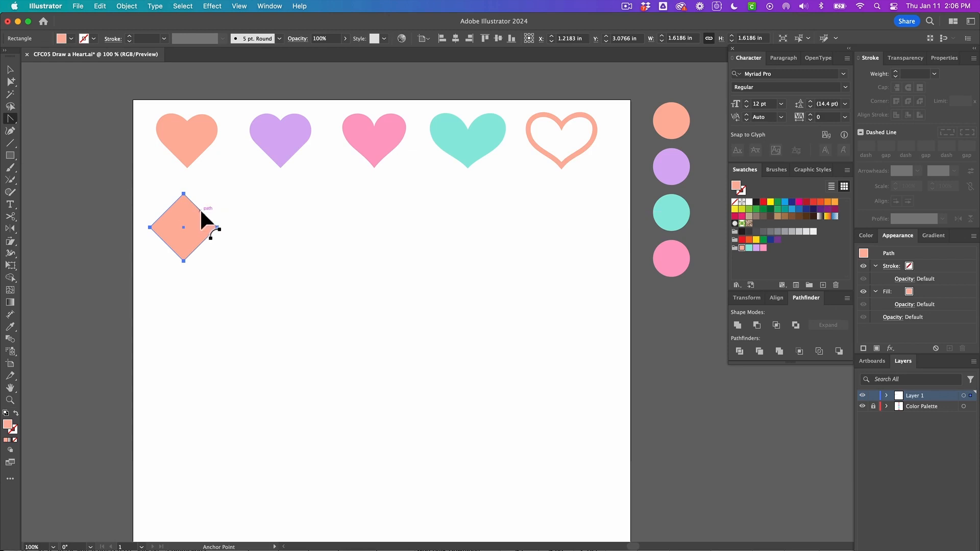
drag(200, 211, 220, 194)
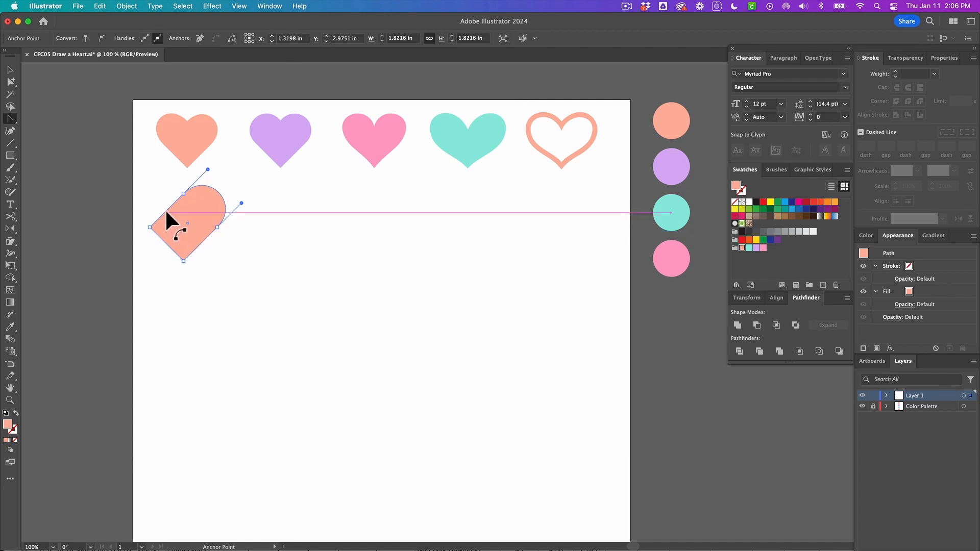
drag(166, 210, 150, 192)
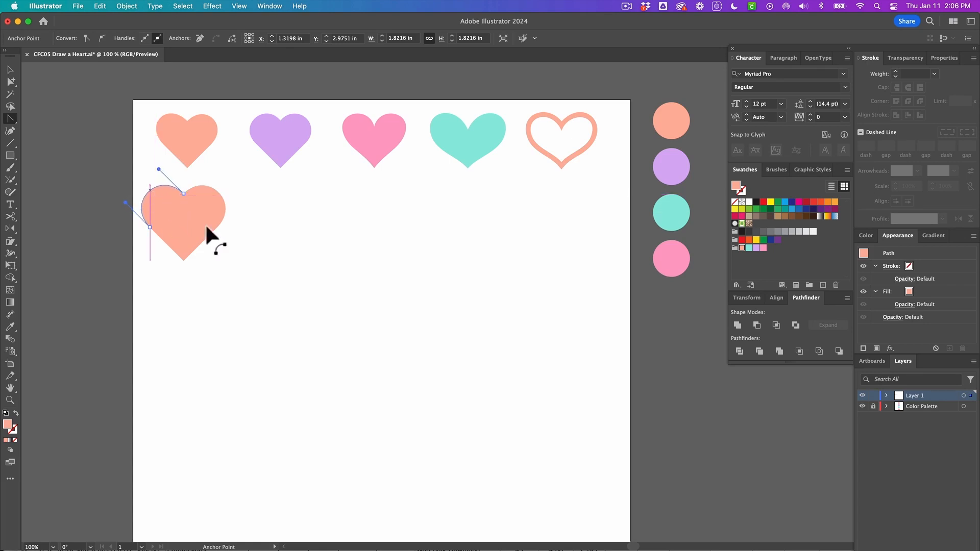
Scale the new peach heart down to match the size of the hearts above it
key(v)
click(234, 239)
drag(186, 242, 195, 243)
drag(246, 210, 200, 215)
Draw a tall rectangle about 1.39 × 2.82 in with the purple heart's fill and round its corners fully into a pill
click(243, 250)
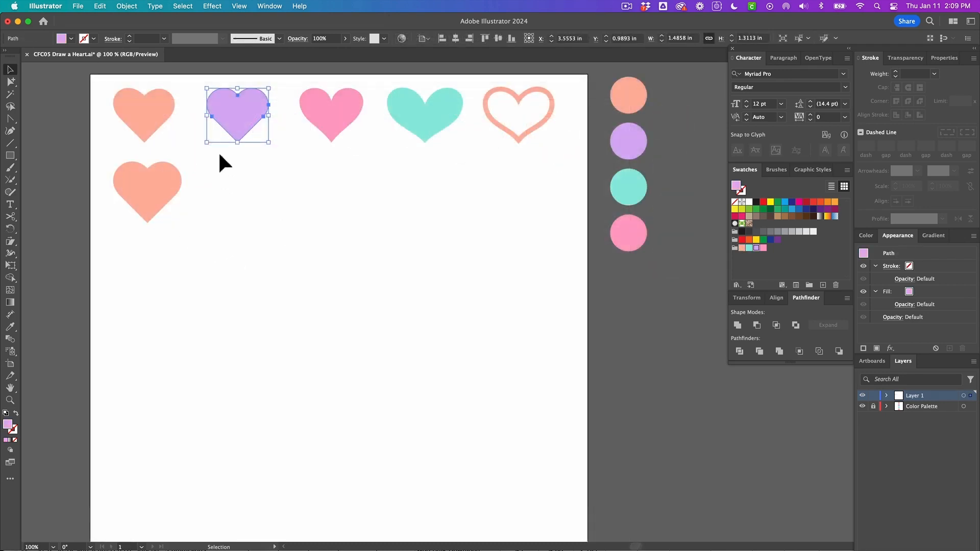
key(m)
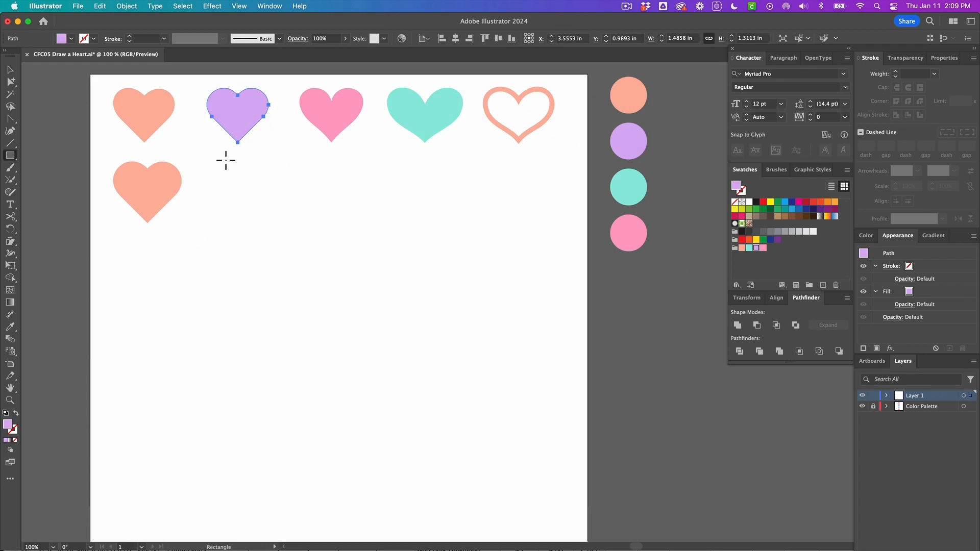
mouse_move(225, 160)
mouse_down()
mouse_move(267, 223)
mouse_move(276, 271)
mouse_up()
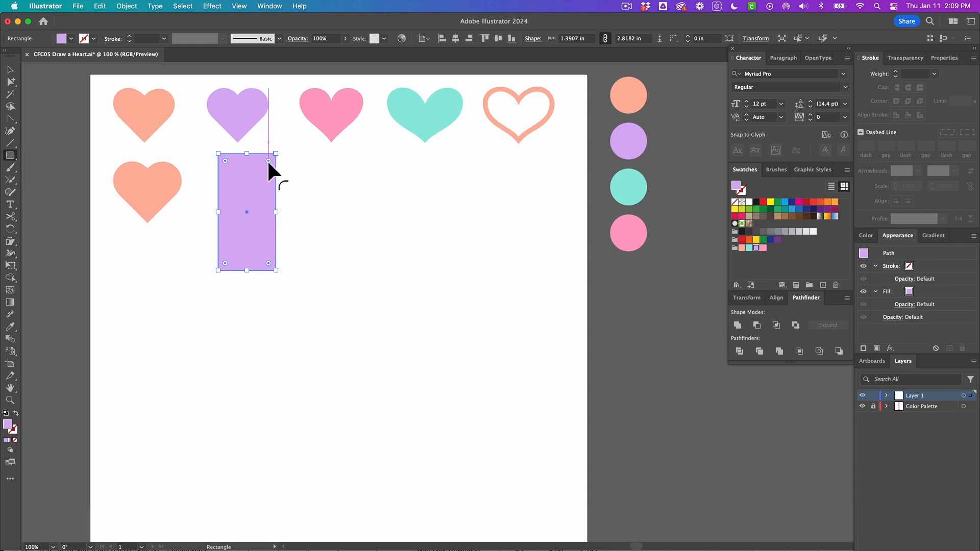
drag(268, 161, 242, 185)
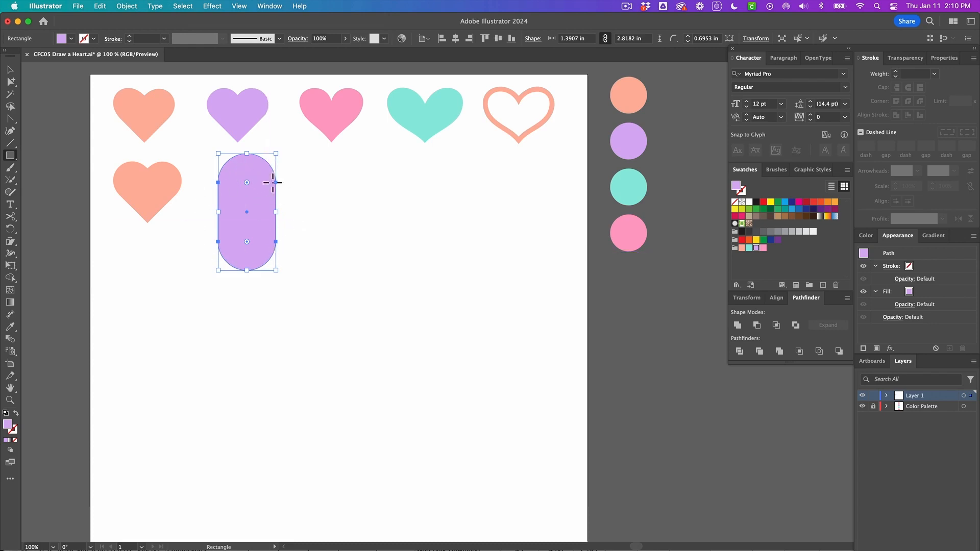
Rotate the pill 45° and rotate a copy of it 90° about its centre to form a crossed shape
key(v)
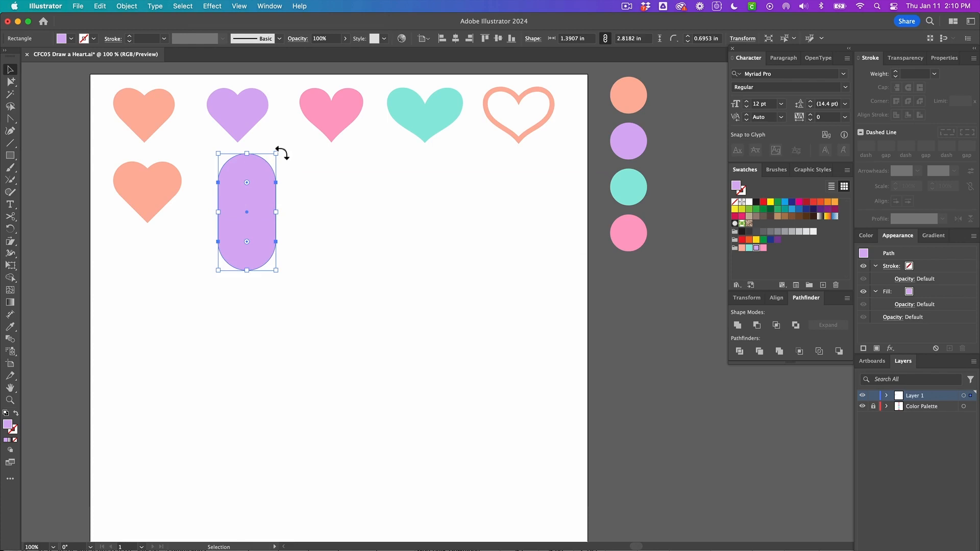
drag(281, 153, 329, 184)
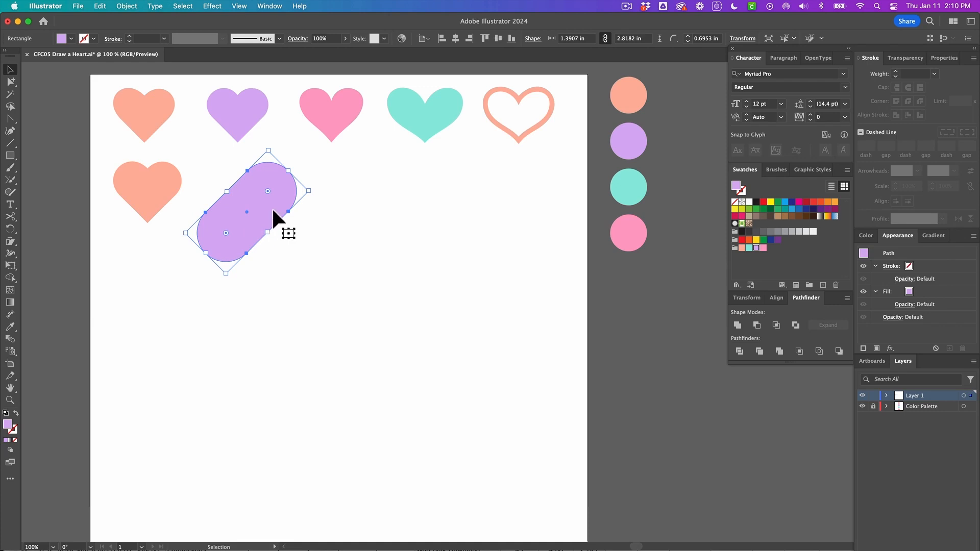
key(r)
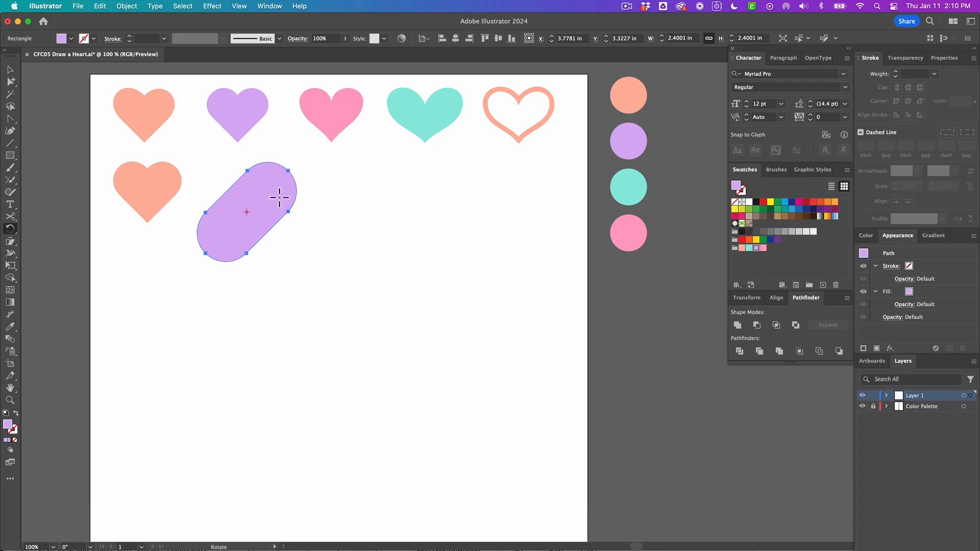
drag(269, 180, 225, 238)
drag(296, 281, 291, 204)
drag(288, 187, 217, 173)
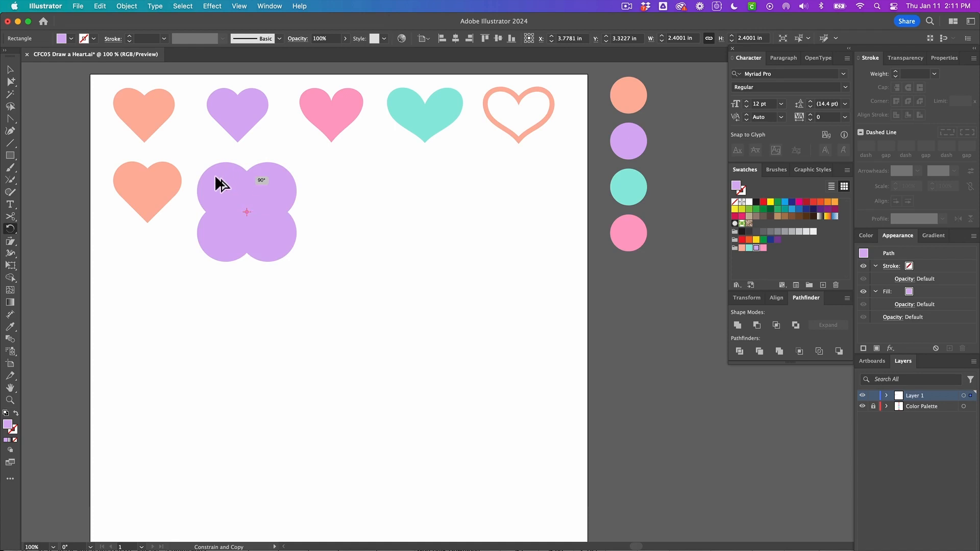
drag(219, 184, 219, 186)
Select both pills and use the Shape Builder to merge the upper regions and remove the two lower lobes, leaving a heart
key(v)
drag(321, 279, 230, 181)
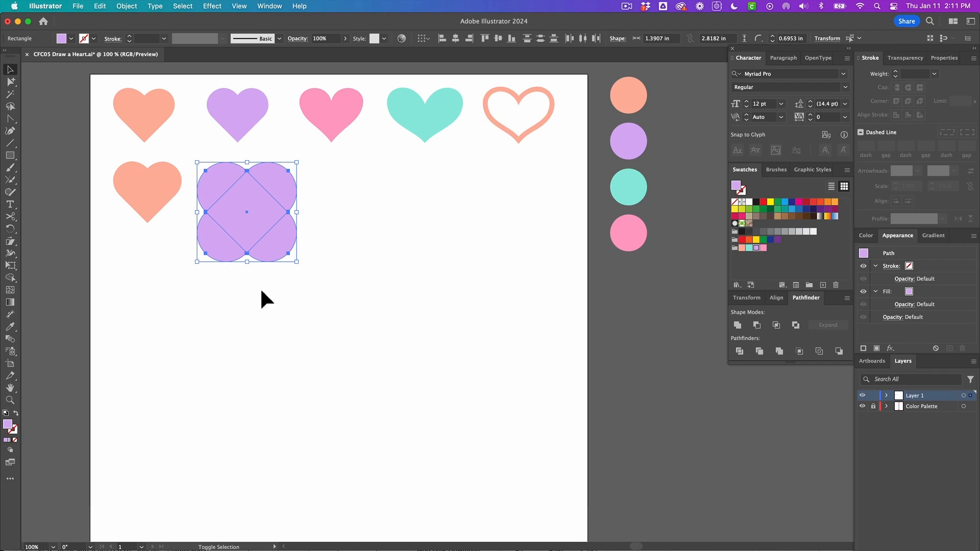
key(shift+m)
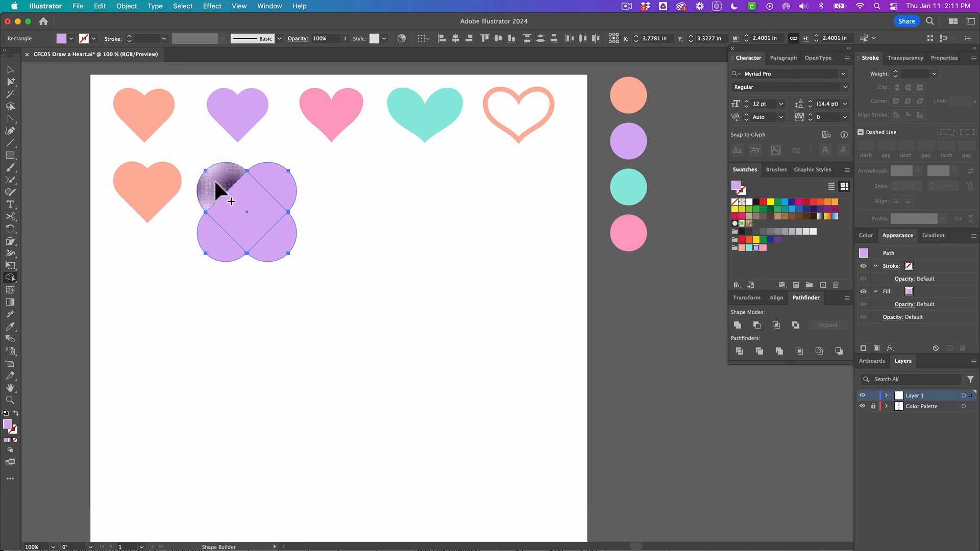
mouse_move(218, 194)
mouse_down()
mouse_move(251, 215)
mouse_move(276, 190)
mouse_up()
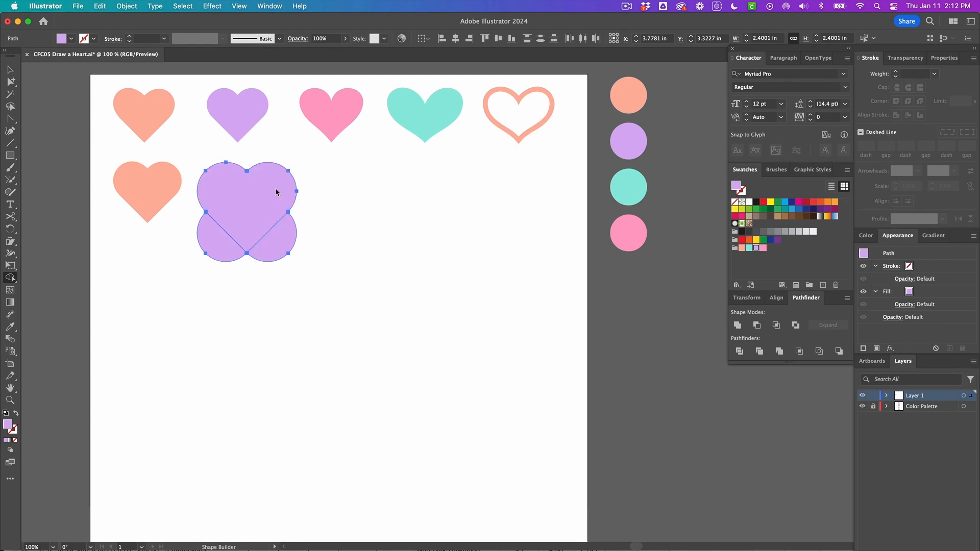
scroll(246, 213, right, 1)
scroll(246, 214, down, 1)
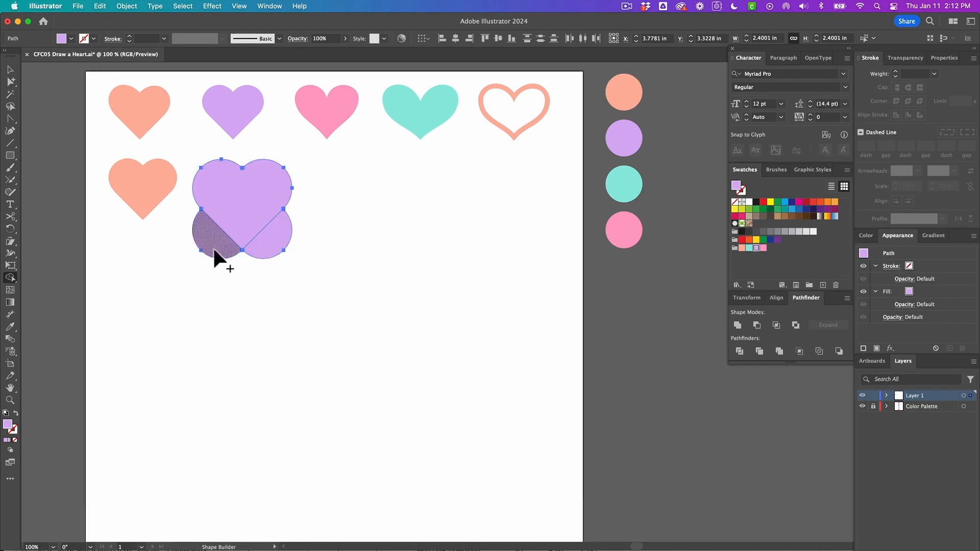
alt+click(261, 250)
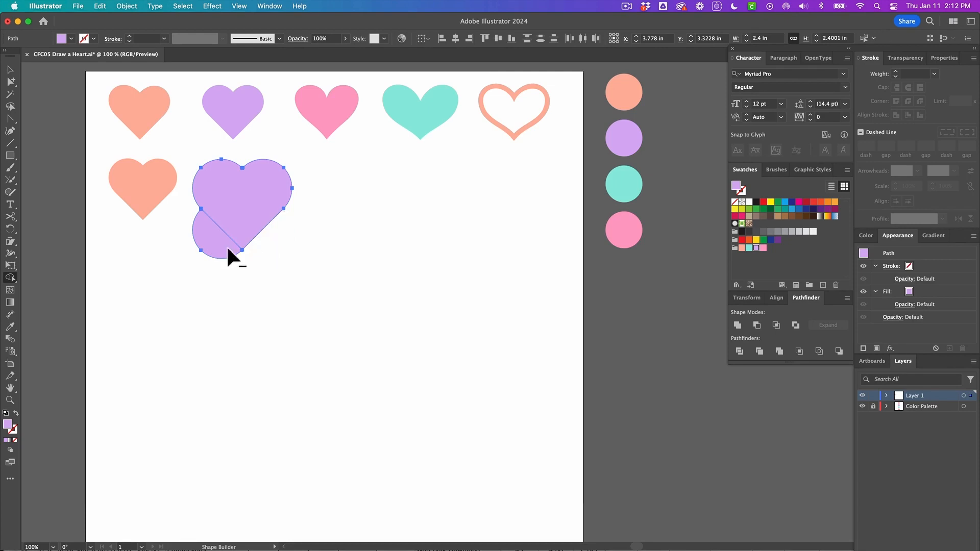
alt+click(221, 248)
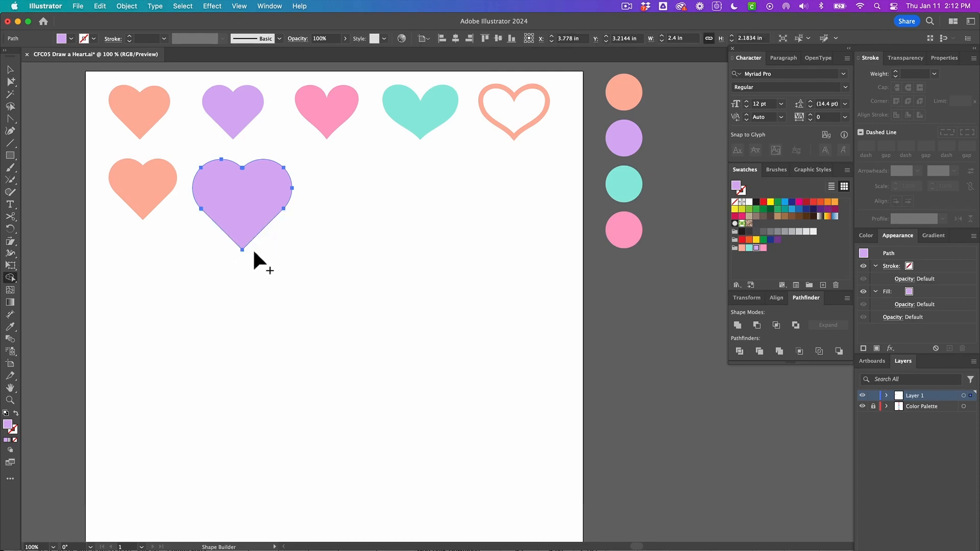
Scale the purple heart down and place it beside the peach heart, then deselect
key(v)
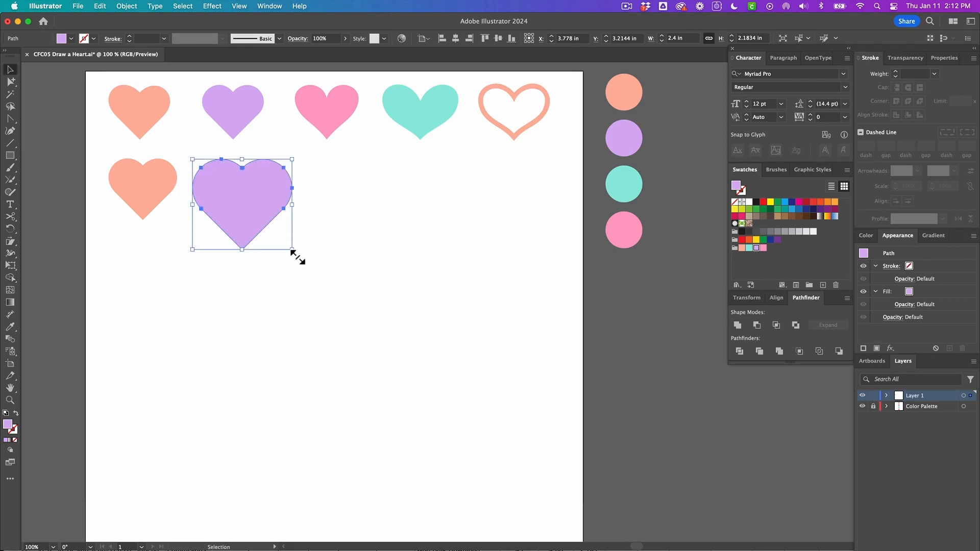
drag(294, 253, 262, 224)
drag(222, 196, 230, 198)
click(175, 199)
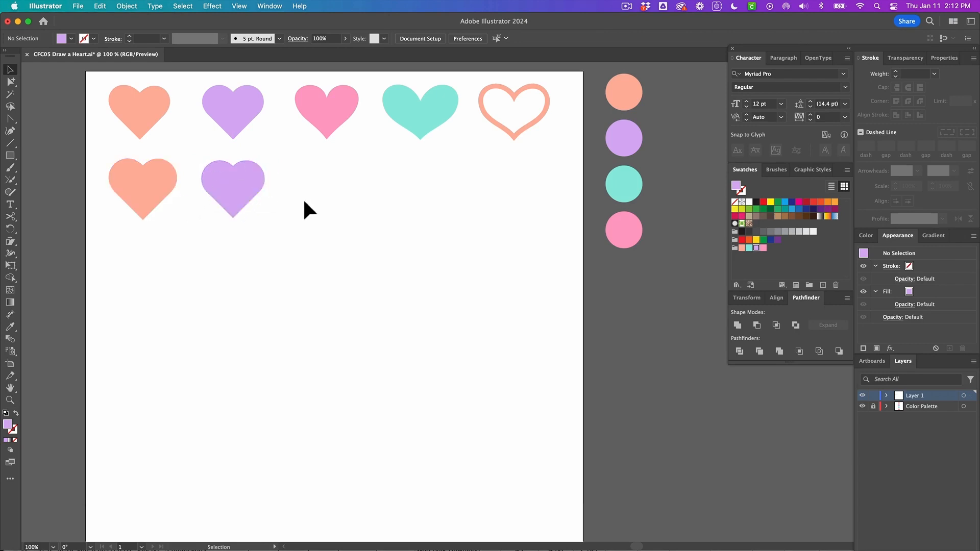
Using the pink heart's fill, start a Pen path with a curved right lobe below the pink heart
click(327, 135)
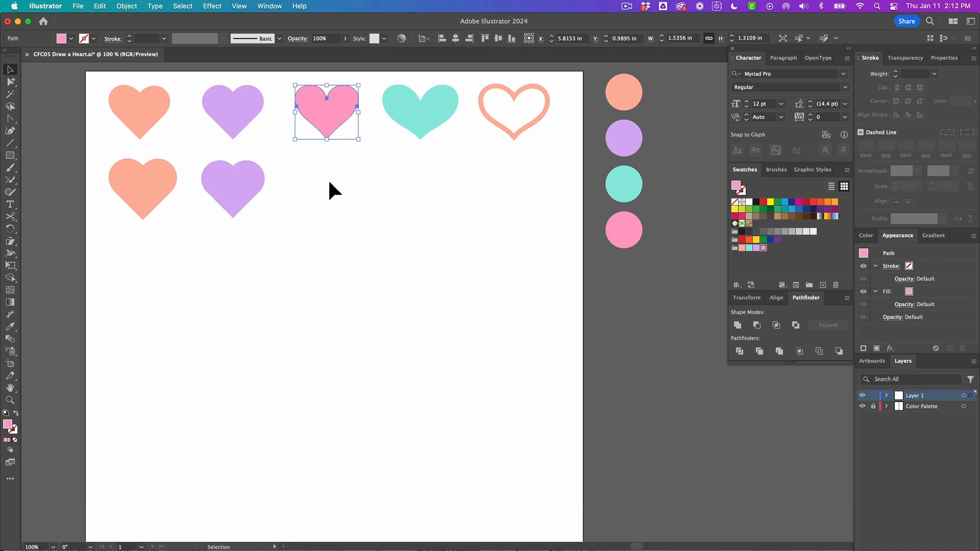
key(p)
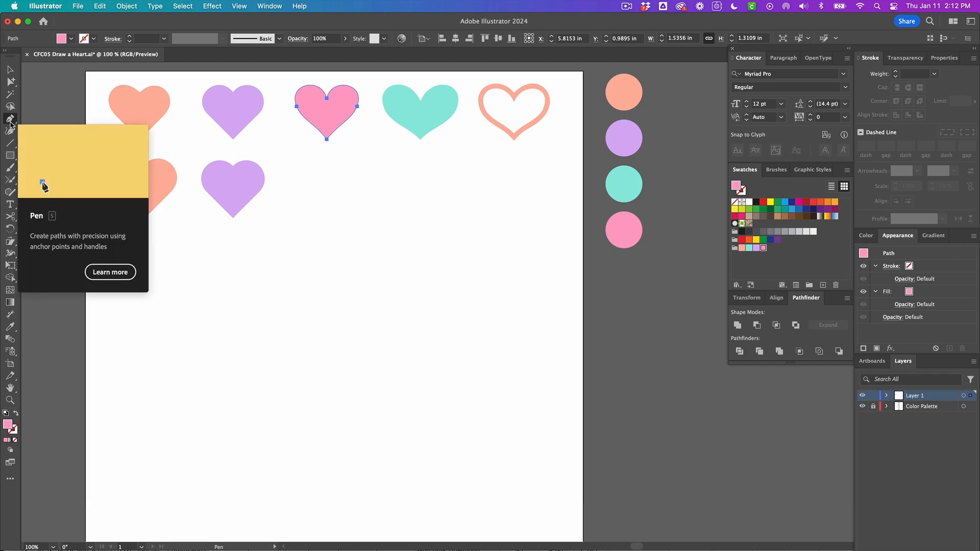
click(327, 96)
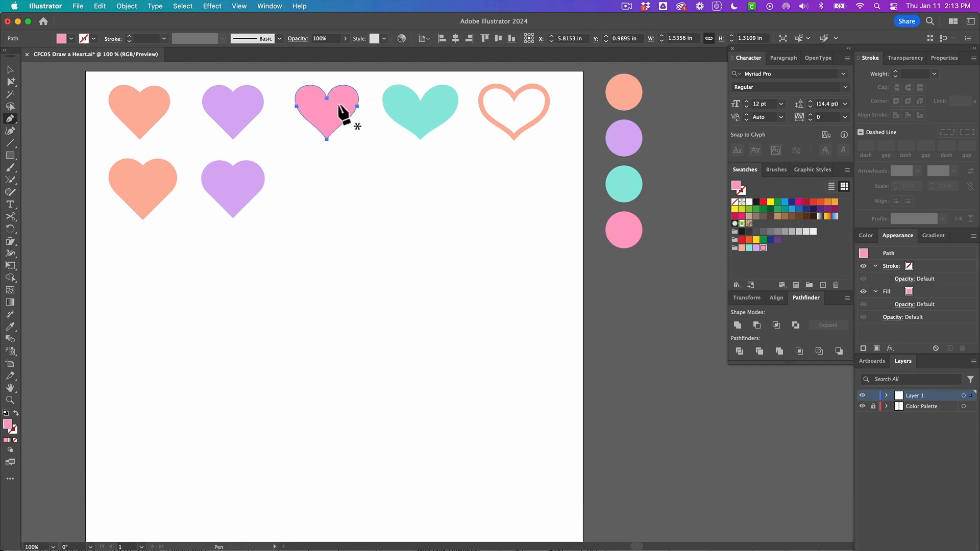
click(327, 173)
drag(335, 159, 344, 148)
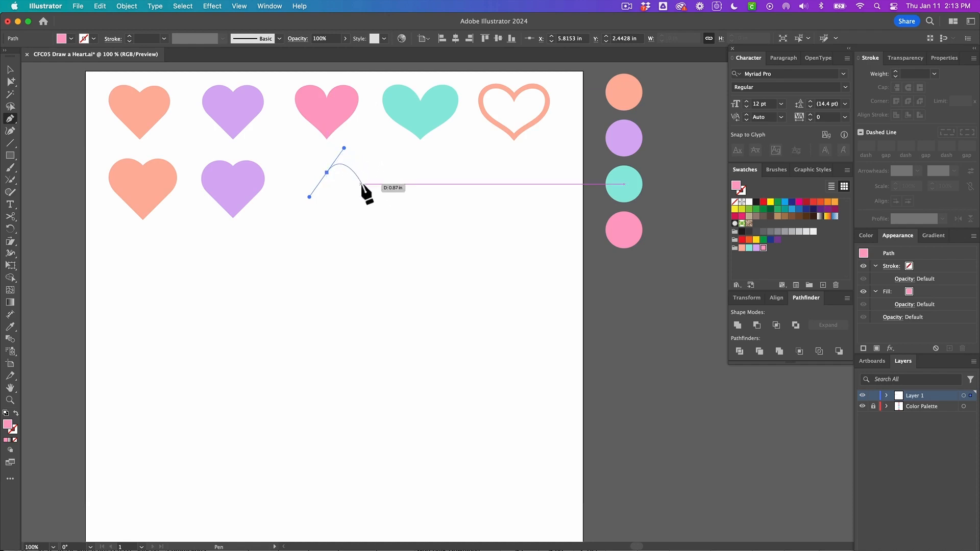
mouse_move(361, 184)
mouse_down()
mouse_move(342, 204)
mouse_move(353, 199)
mouse_up()
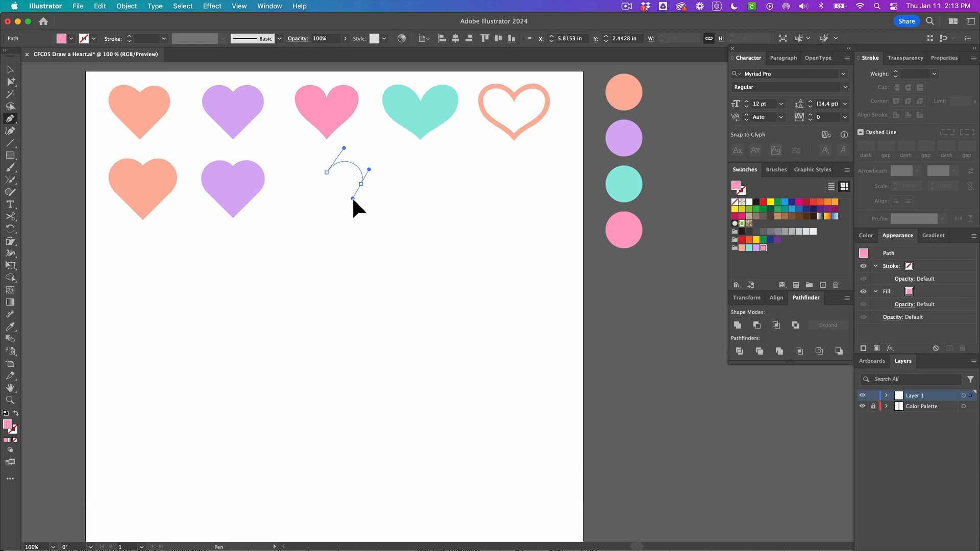
drag(352, 200, 353, 200)
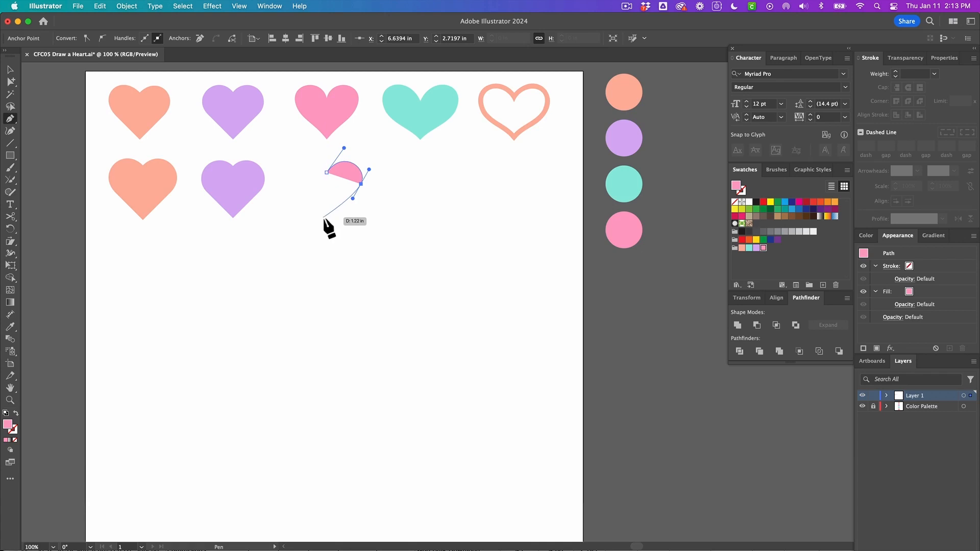
Finish the Pen heart by placing the bottom point, curving the left lobe, and closing the path at the top centre point
click(326, 217)
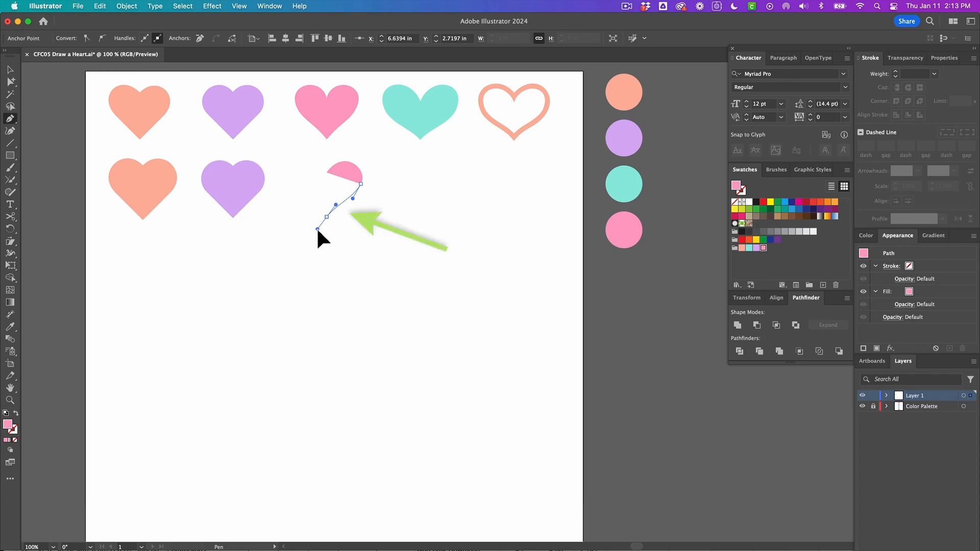
drag(317, 230, 314, 229)
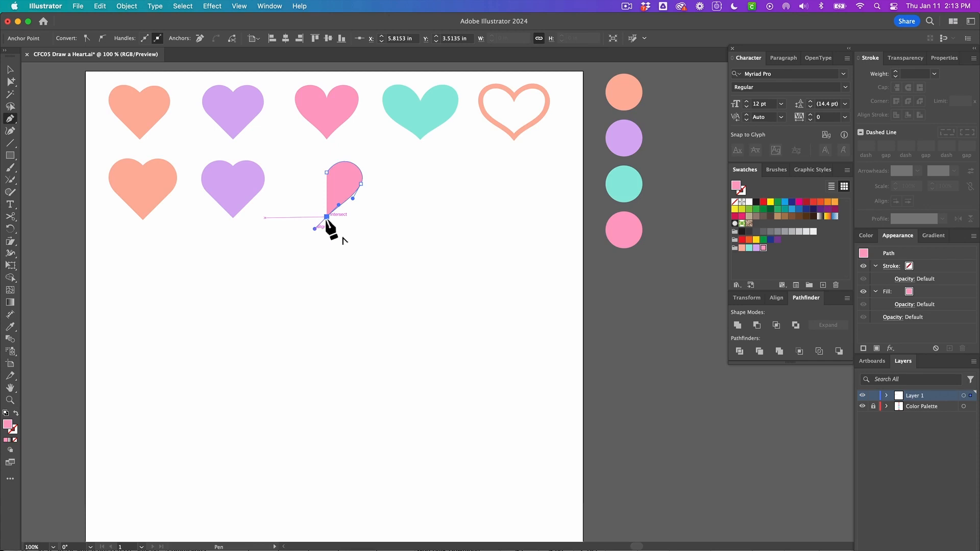
click(327, 216)
drag(309, 205, 310, 205)
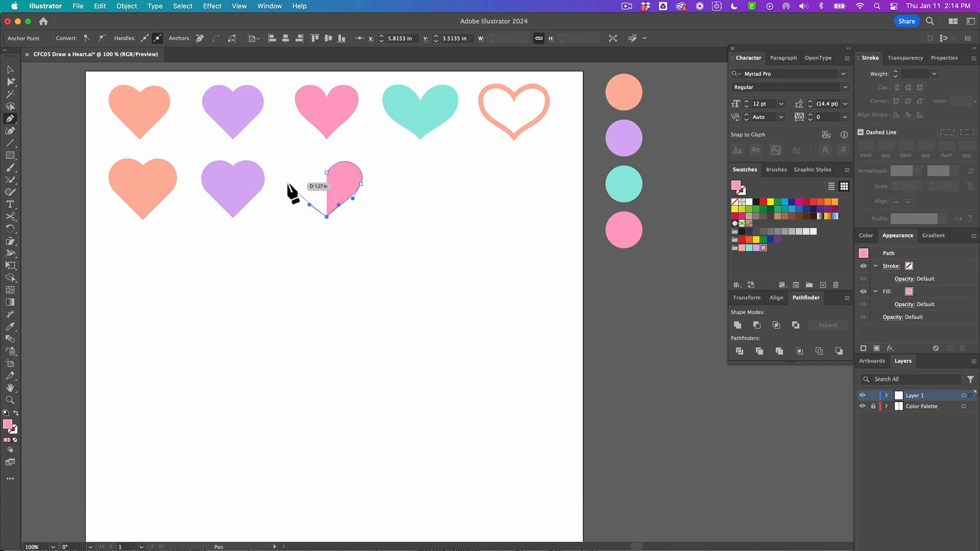
drag(286, 179, 284, 170)
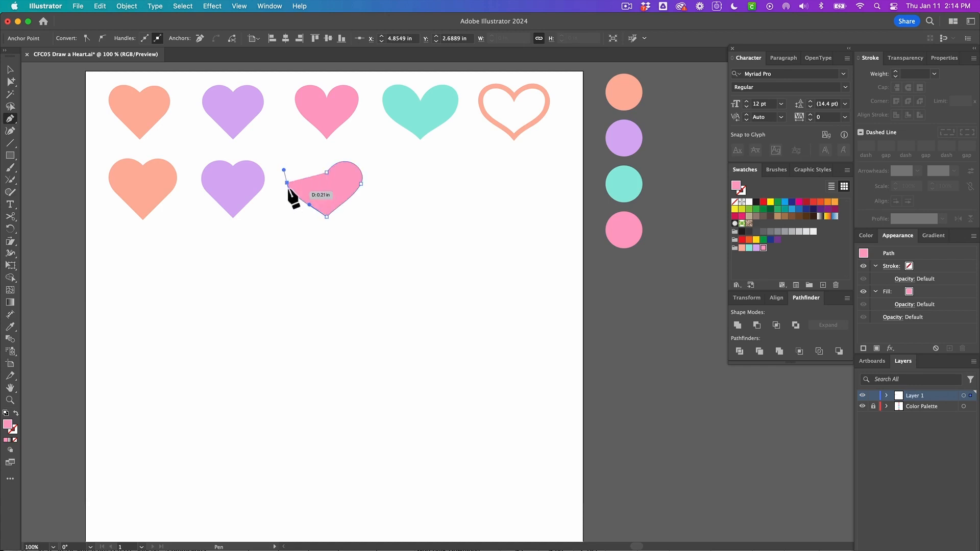
alt+click(327, 173)
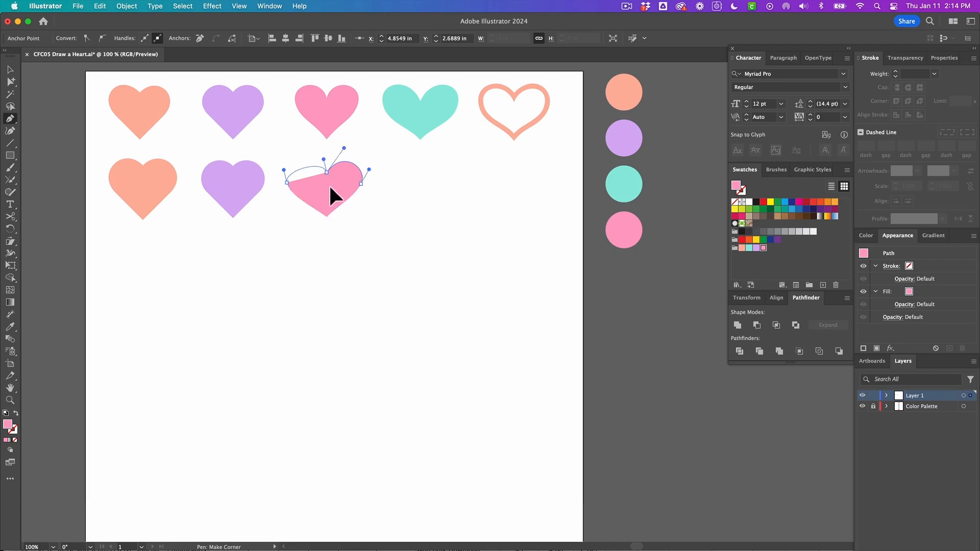
drag(330, 187, 343, 210)
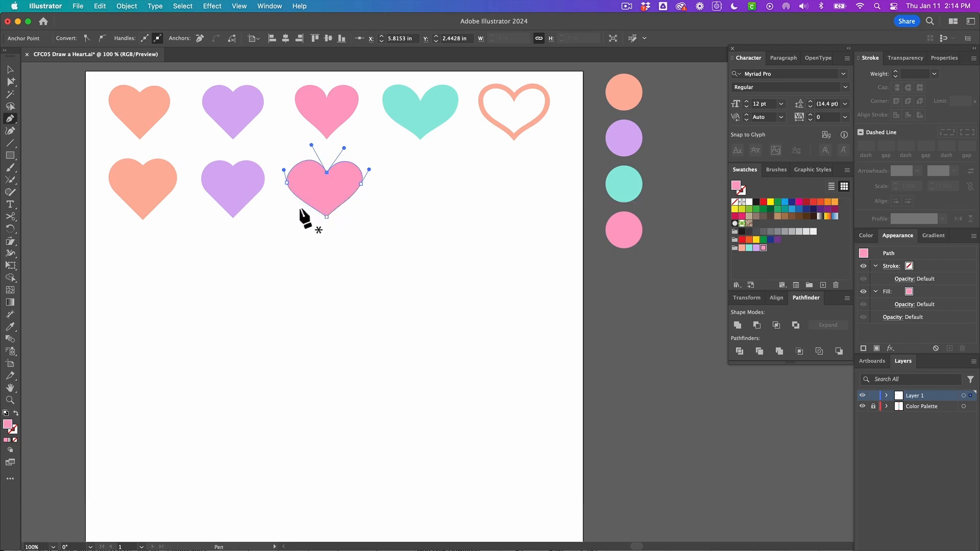
Adjust the new heart's anchor handles with Direct Selection to smooth and balance both lobes, then deselect
key(a)
click(323, 230)
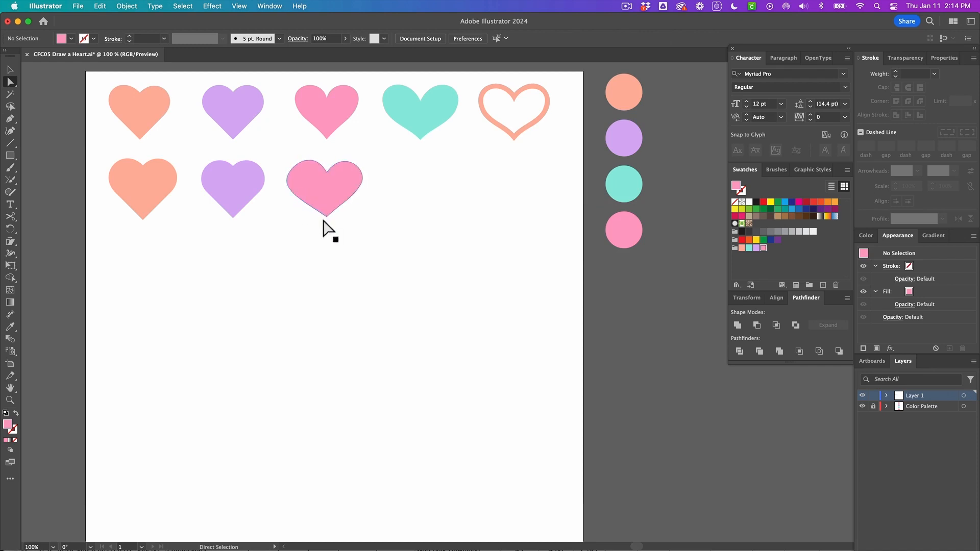
click(286, 192)
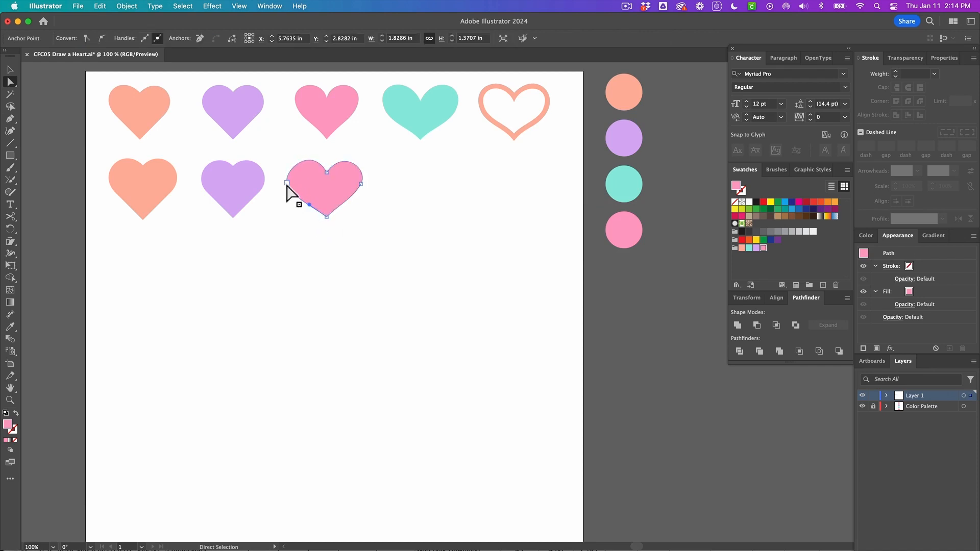
click(287, 183)
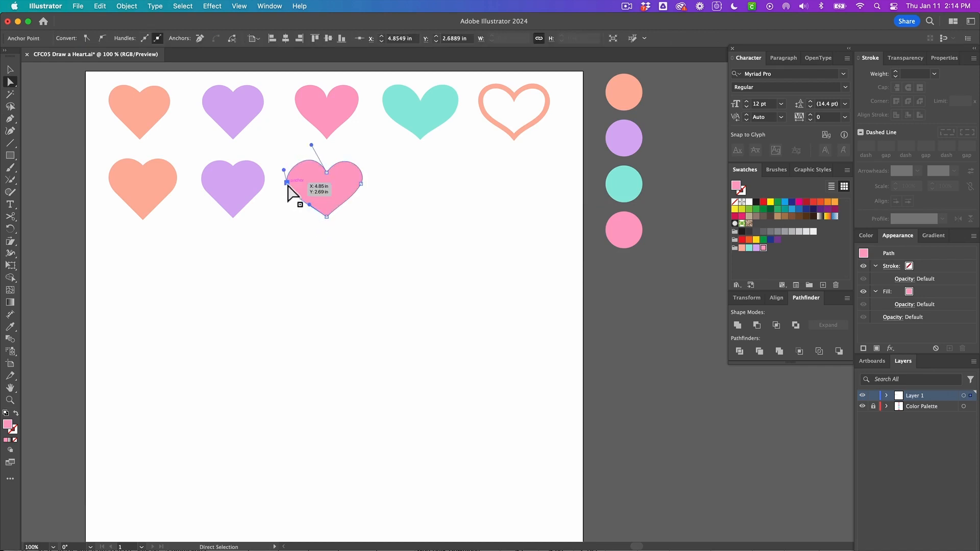
drag(287, 184, 287, 168)
click(286, 229)
click(322, 218)
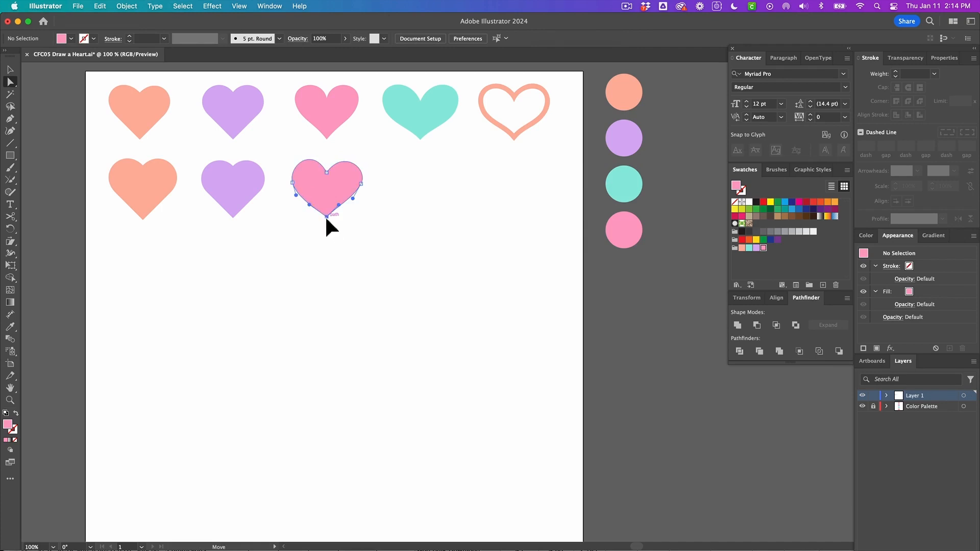
click(311, 199)
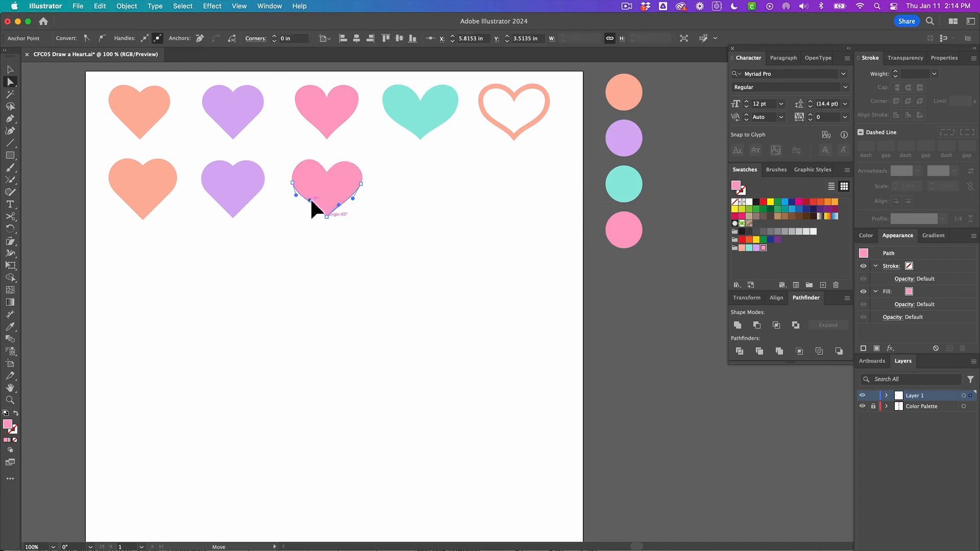
click(327, 231)
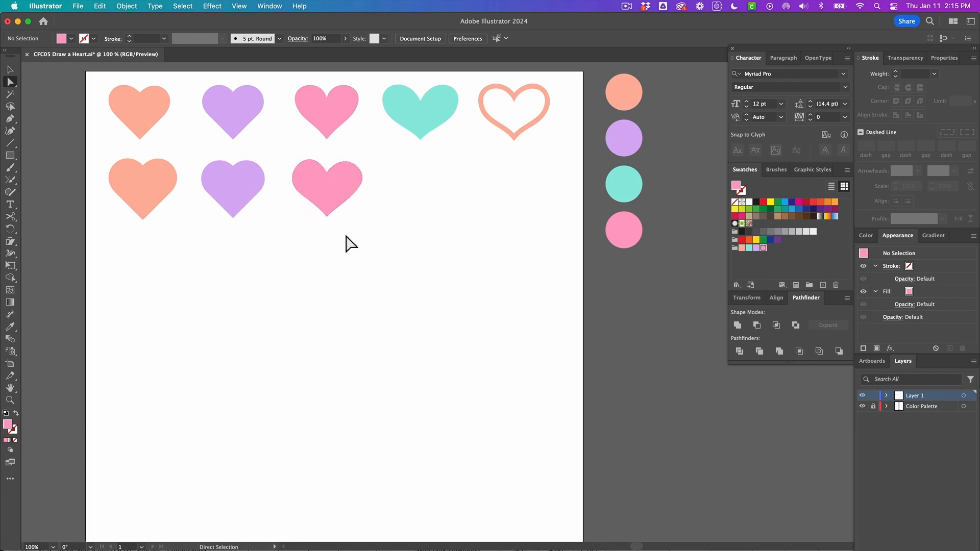
Draw a closed right half-heart with the Pen tool below the pink hearts and smooth its lower curve
scroll(335, 211, down, 2)
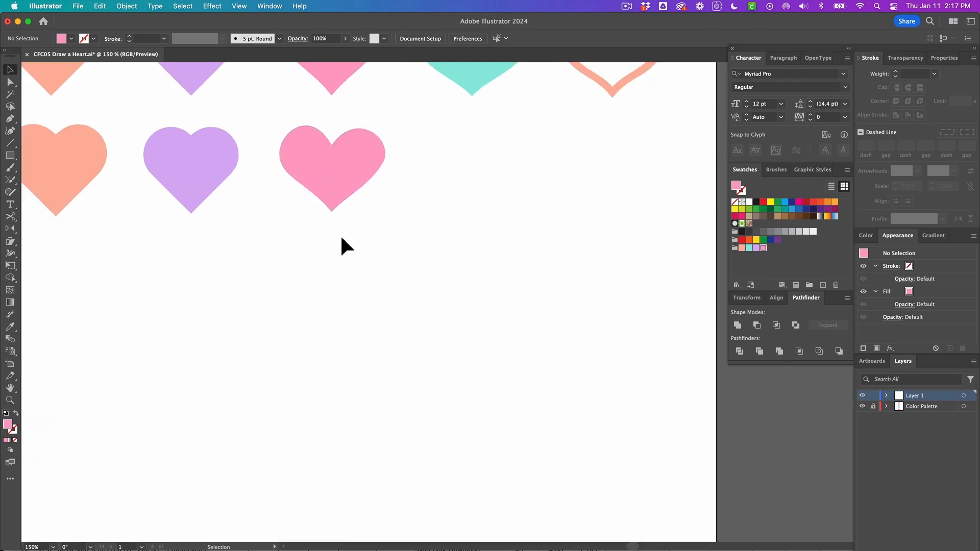
key(p)
scroll(343, 248, right, 1)
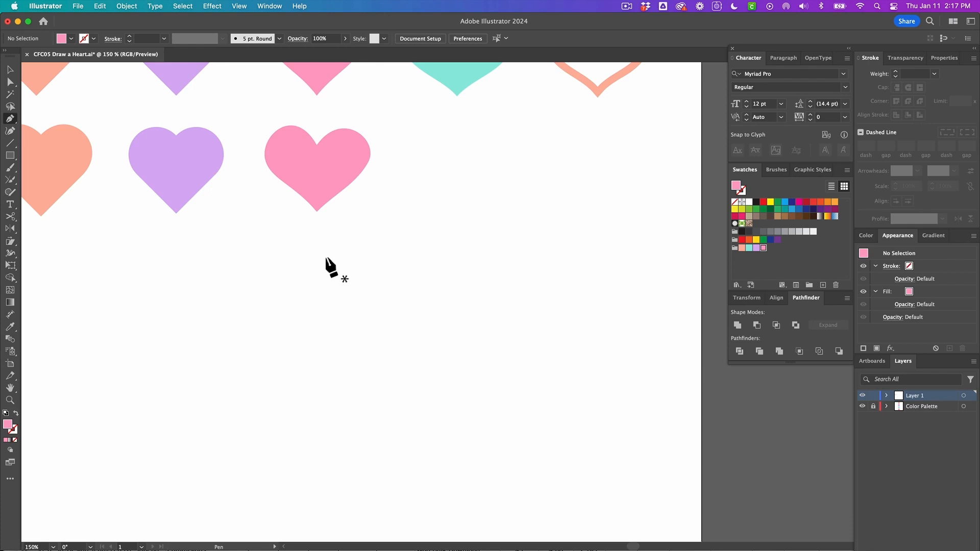
drag(319, 259, 337, 227)
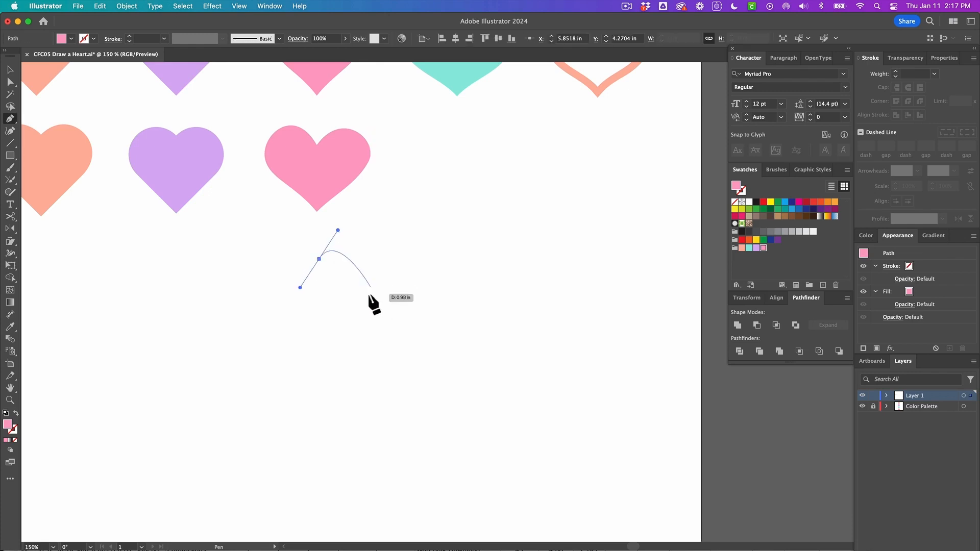
drag(364, 282, 305, 349)
key(a)
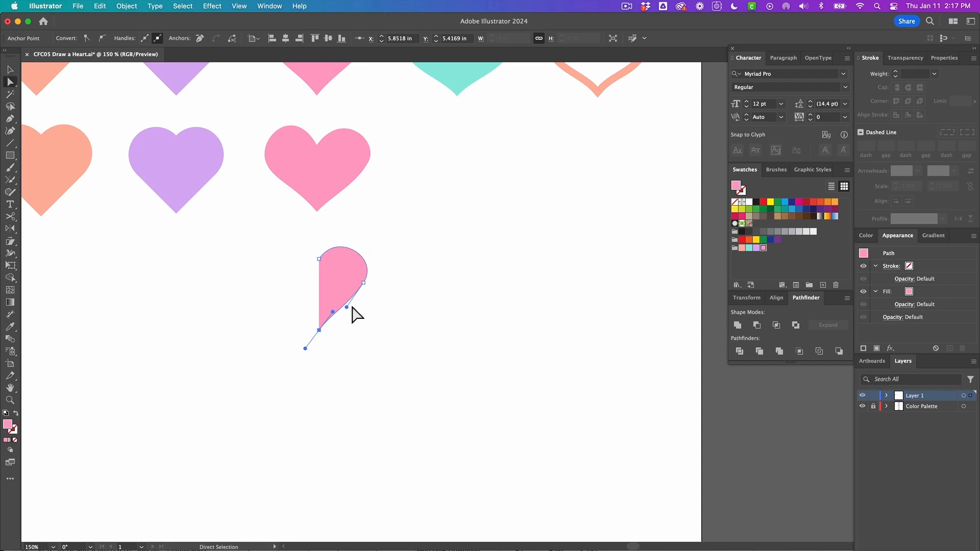
drag(346, 306, 358, 301)
click(360, 306)
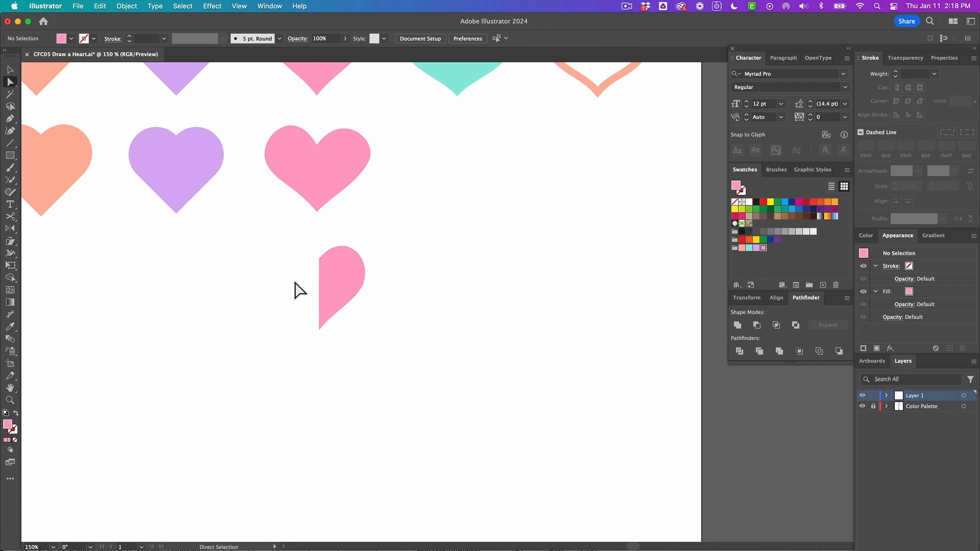
Reflect a copy of the half-heart across its straight vertical edge to form a full heart
click(334, 285)
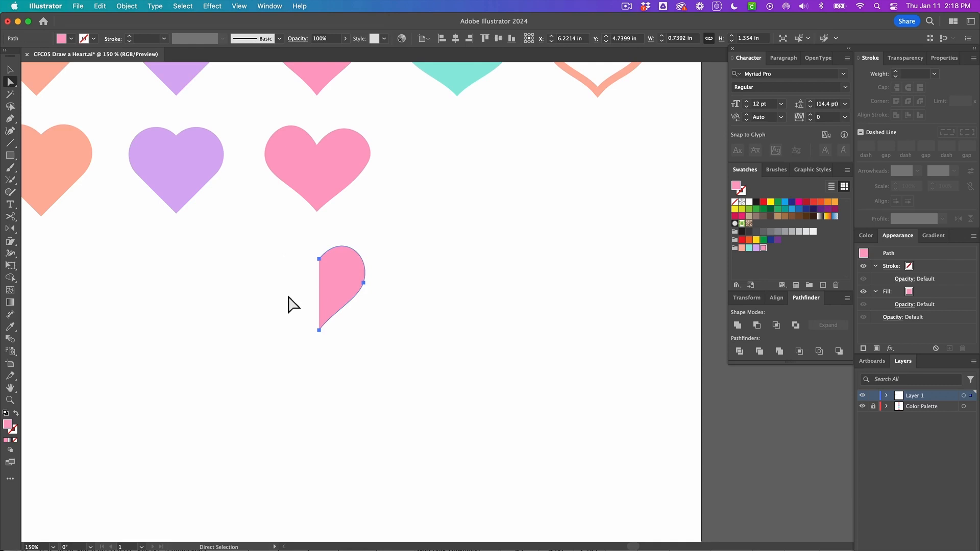
key(o)
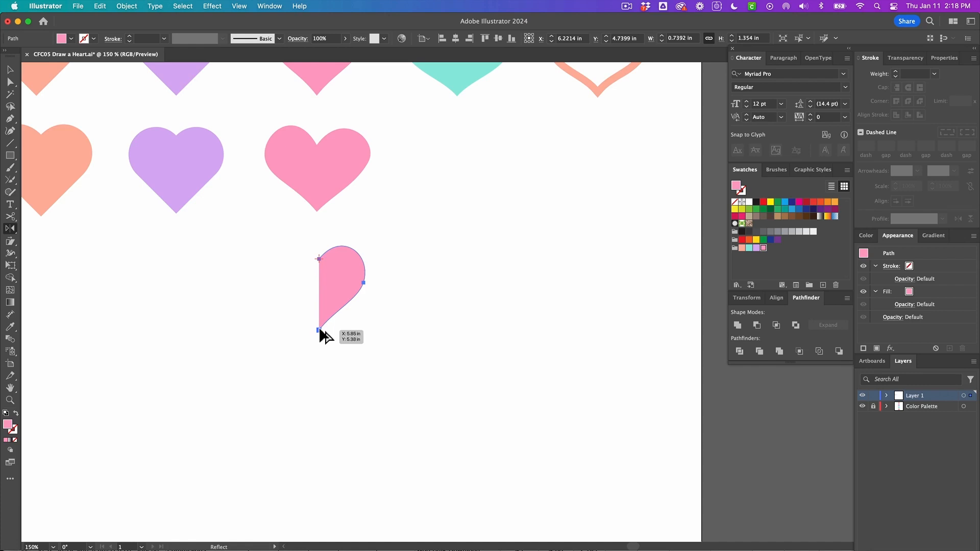
drag(319, 330, 322, 345)
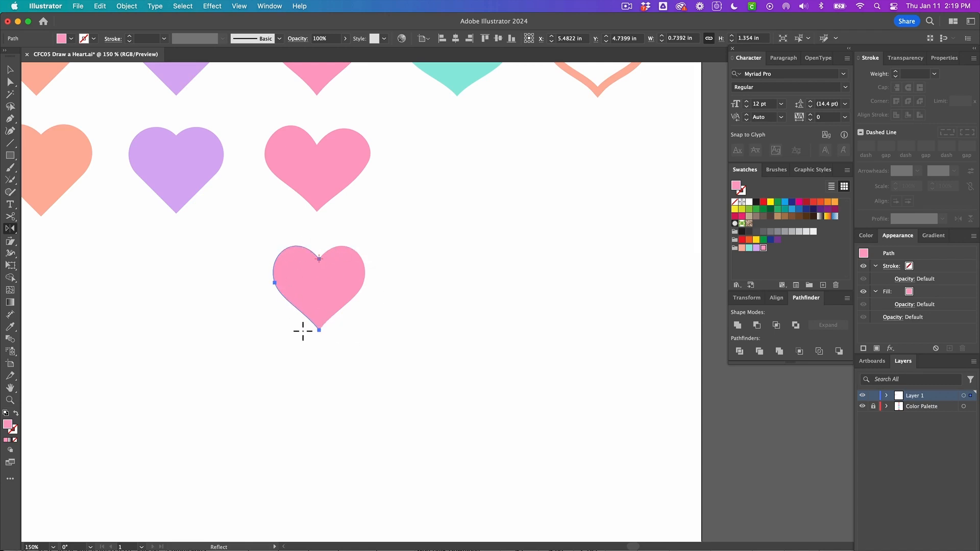
key(a)
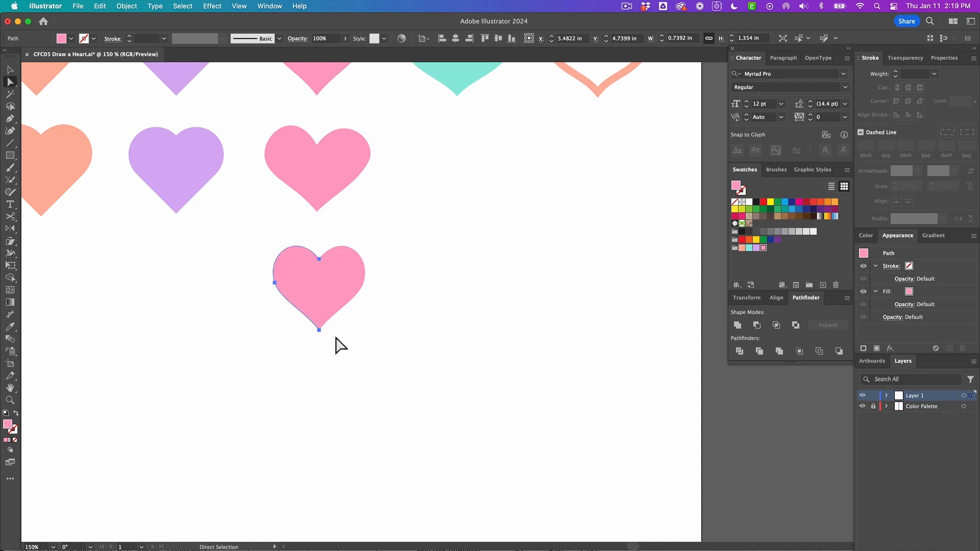
click(343, 284)
drag(286, 285, 256, 291)
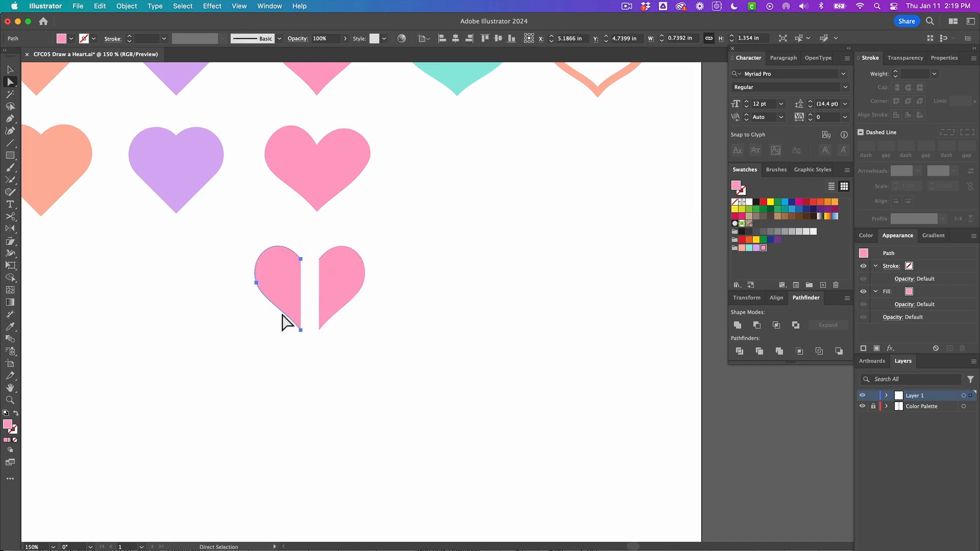
key(super+z)
click(375, 351)
Select both heart halves and unite them into a single shape, then deselect
key(v)
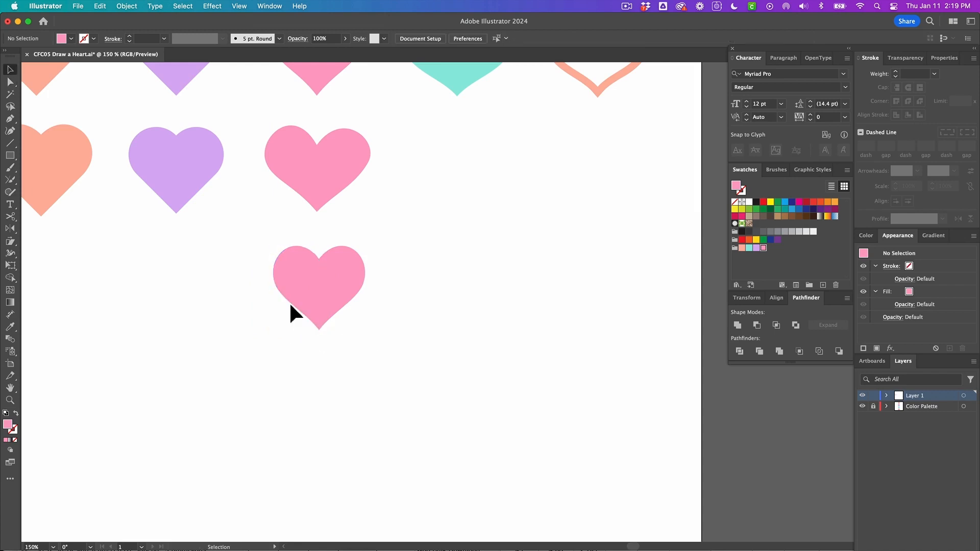
click(281, 280)
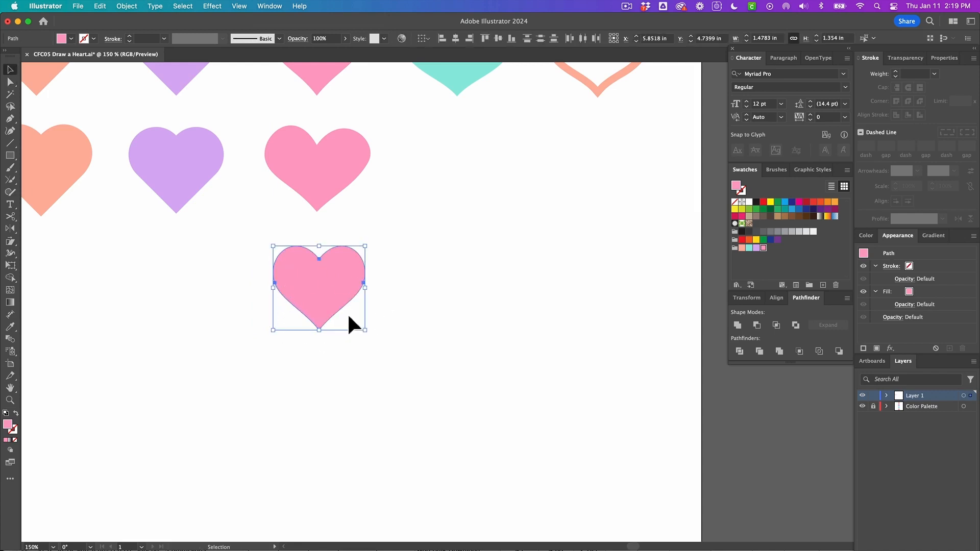
click(736, 326)
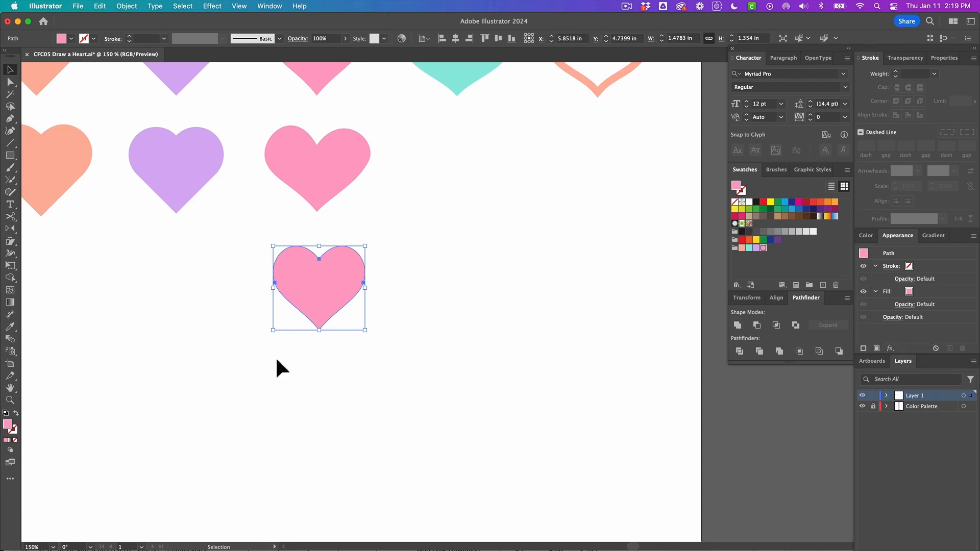
click(316, 339)
Sketch a heart outline with the Pencil tool beside the pink heart and fill it with the teal swatch
key(a)
drag(346, 290, 387, 292)
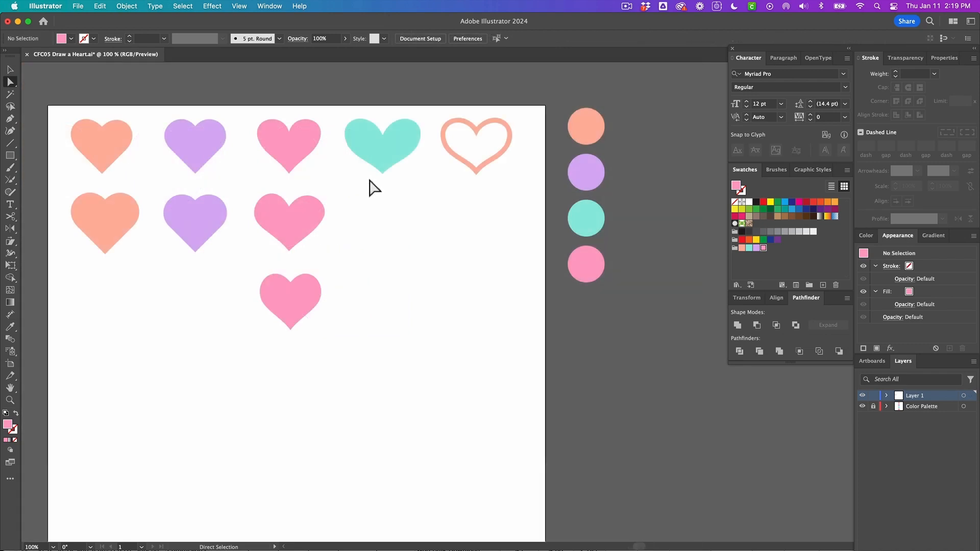
click(377, 153)
key(v)
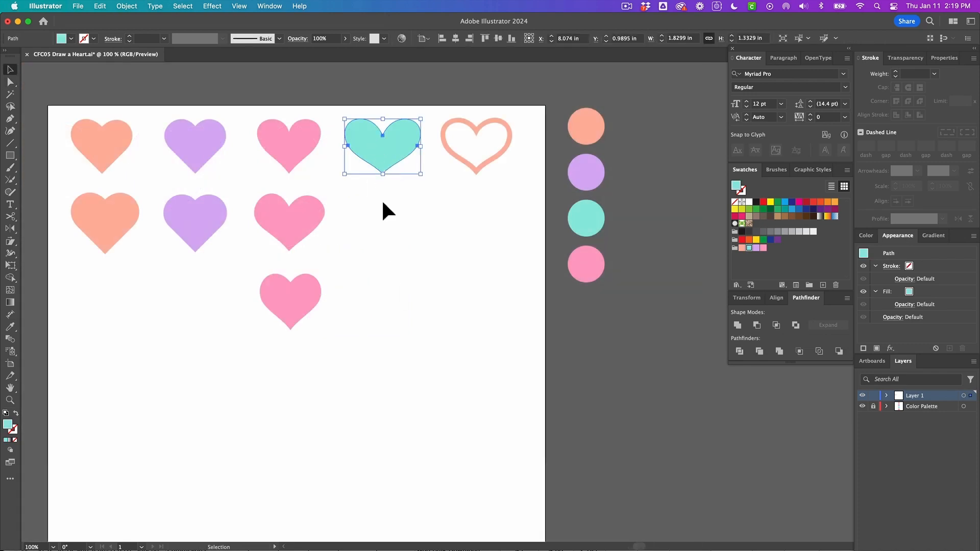
key(n)
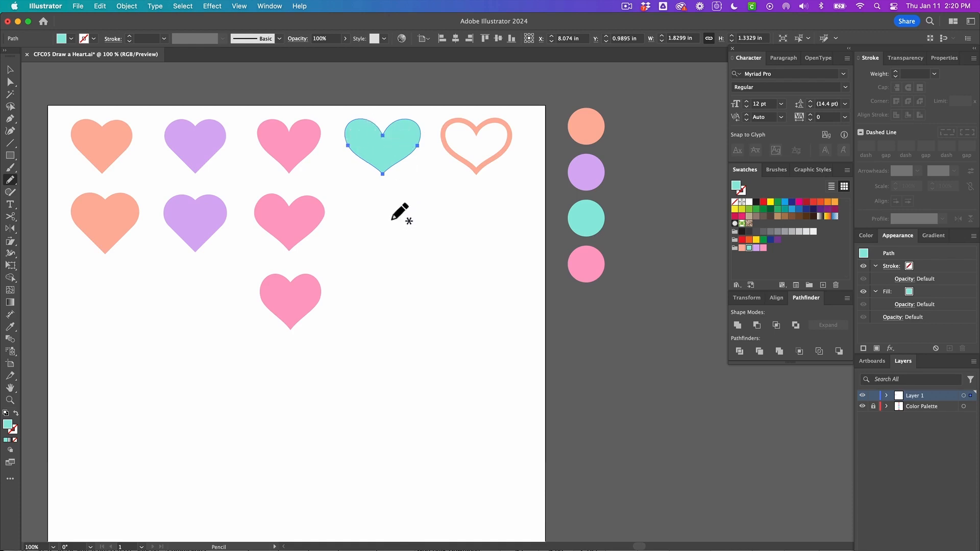
mouse_move(390, 208)
mouse_down()
mouse_move(405, 191)
mouse_move(425, 189)
mouse_move(438, 205)
mouse_move(397, 262)
mouse_move(353, 217)
mouse_move(359, 198)
mouse_move(377, 198)
mouse_move(393, 217)
mouse_up()
drag(394, 217, 394, 217)
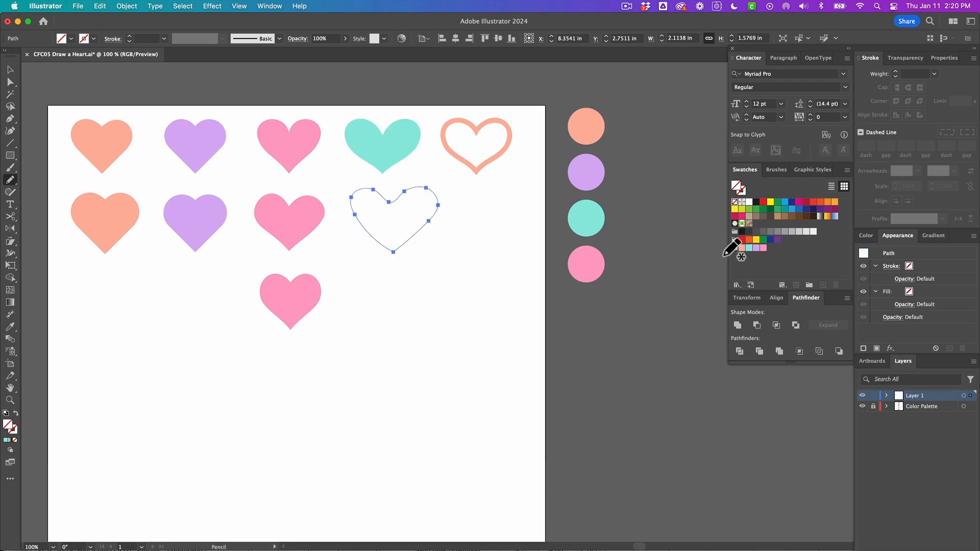
mouse_move(749, 248)
mouse_down()
mouse_move(453, 240)
mouse_move(383, 203)
mouse_up()
key(a)
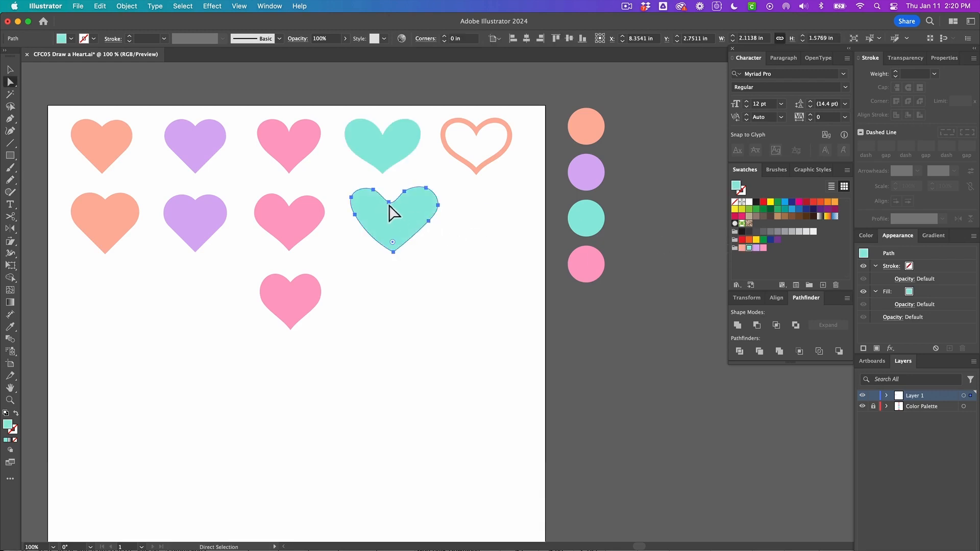
Redraw the teal pencil heart's upper edge with the Pencil tool to smooth its lobes
key(n)
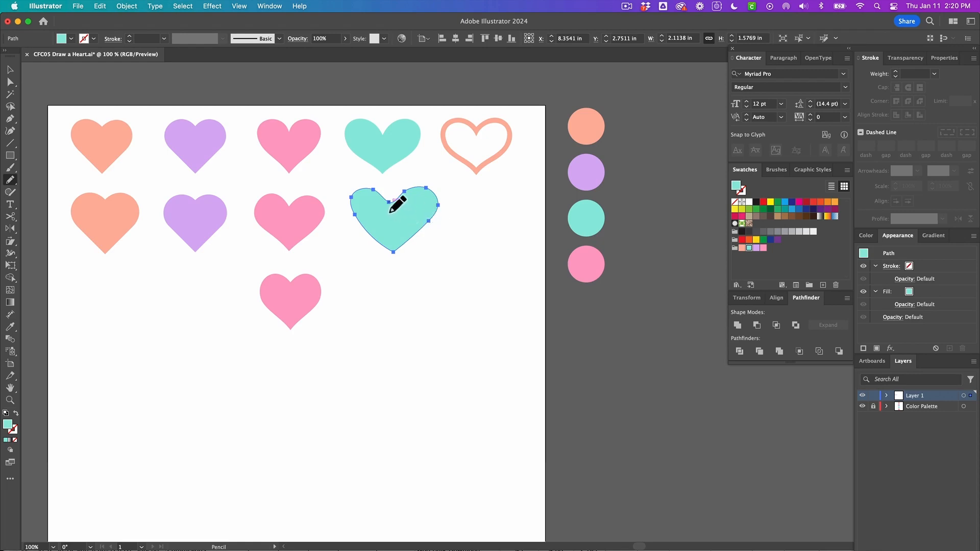
mouse_move(389, 202)
mouse_down()
mouse_move(429, 186)
mouse_move(438, 205)
mouse_up()
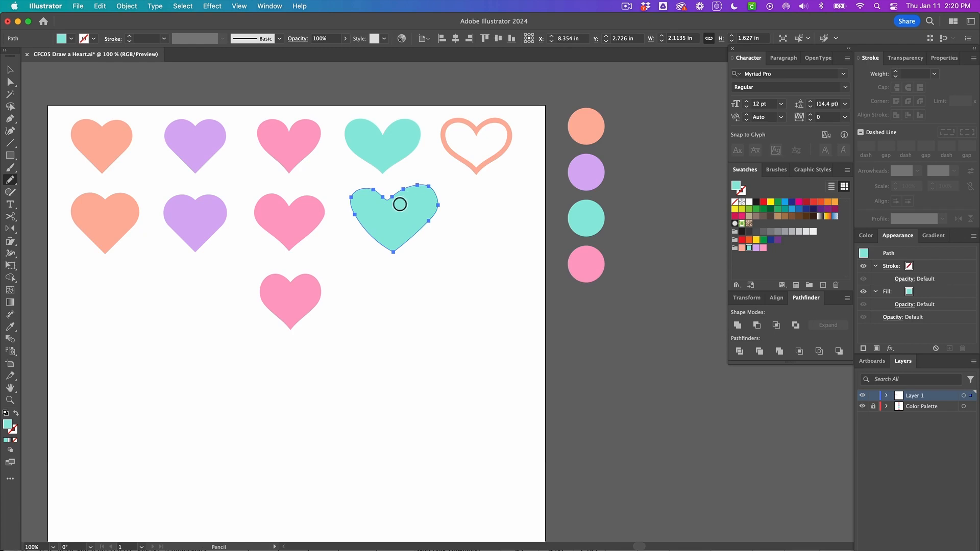
mouse_move(411, 192)
mouse_down()
mouse_move(432, 190)
mouse_move(446, 208)
mouse_move(427, 232)
mouse_move(408, 192)
mouse_move(437, 195)
mouse_move(446, 212)
mouse_up()
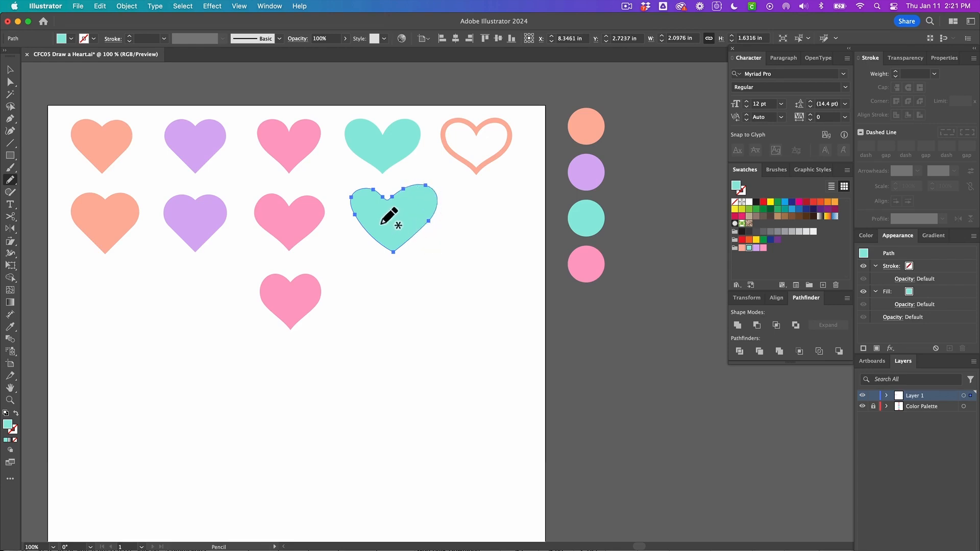
Adjust the anchor points at the center cleft of the teal pencil heart with Direct Selection, then deselect
key(a)
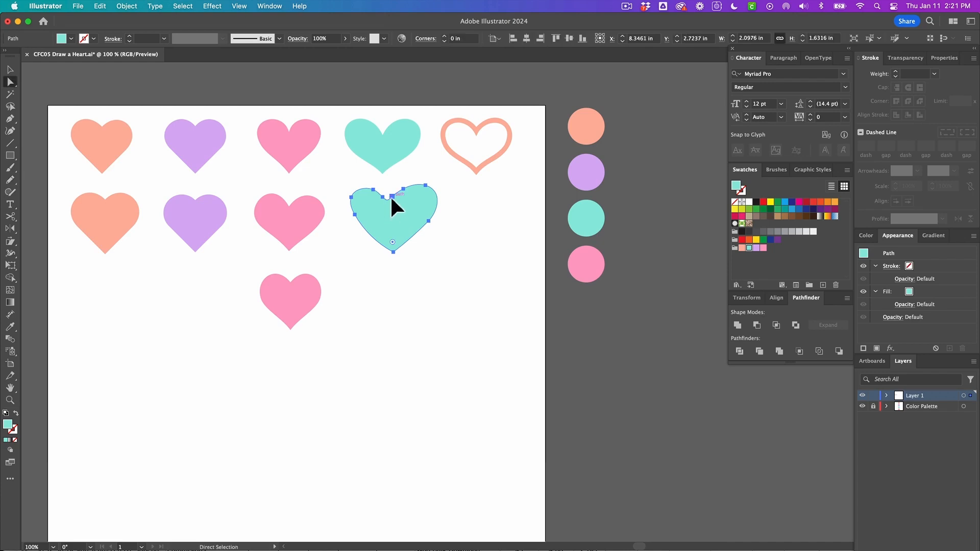
click(392, 198)
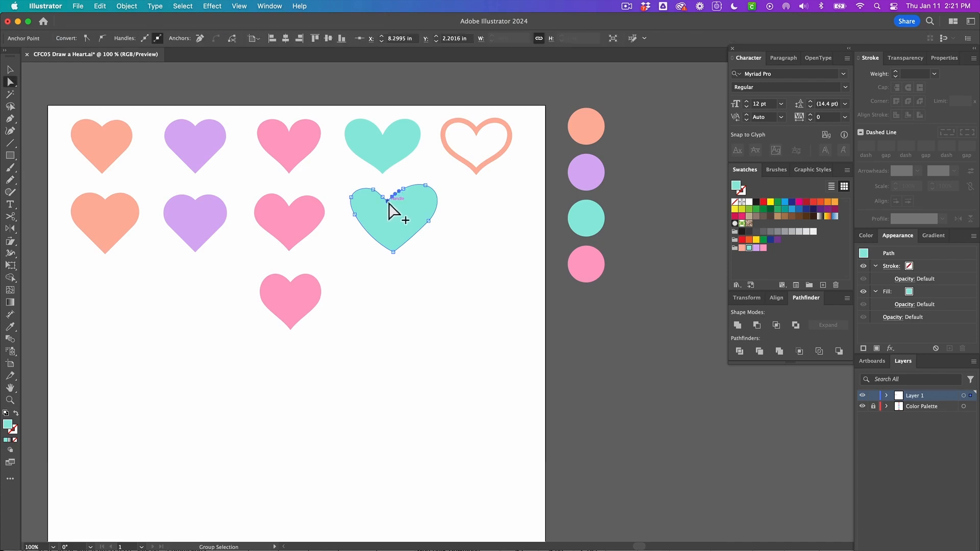
scroll(389, 204, up, 1)
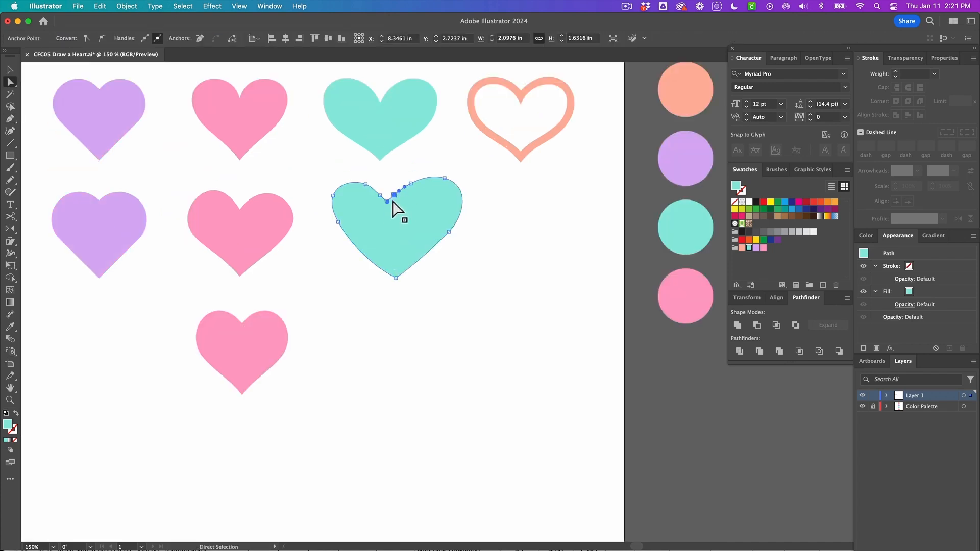
drag(392, 201, 386, 200)
click(394, 176)
click(390, 232)
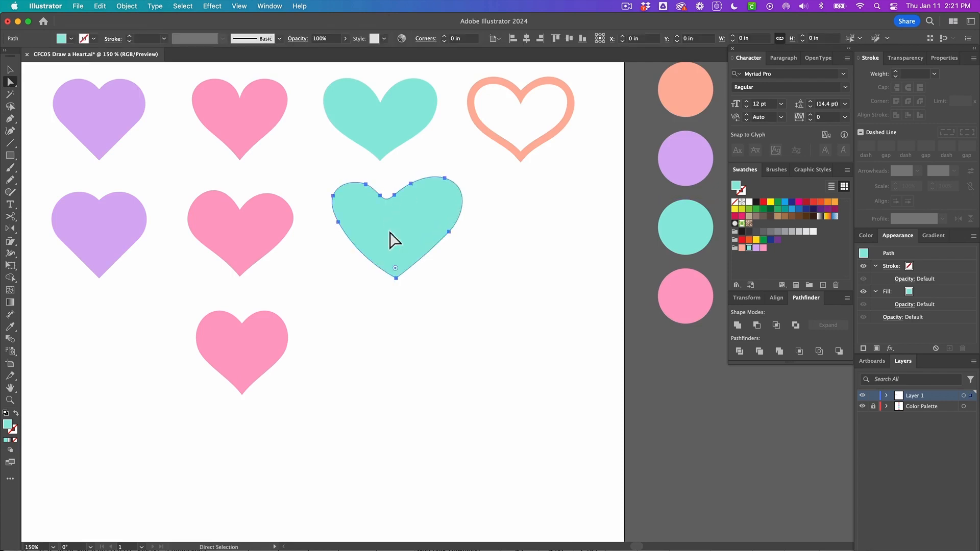
click(432, 275)
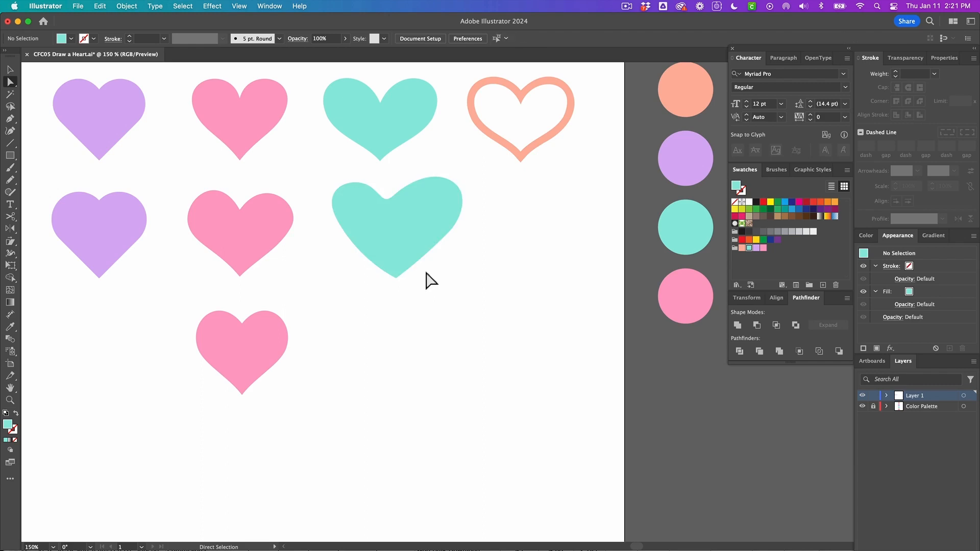
Scale the teal pencil heart down to about 1.69 × 1.32 in to match the other hearts
key(super+0)
click(412, 285)
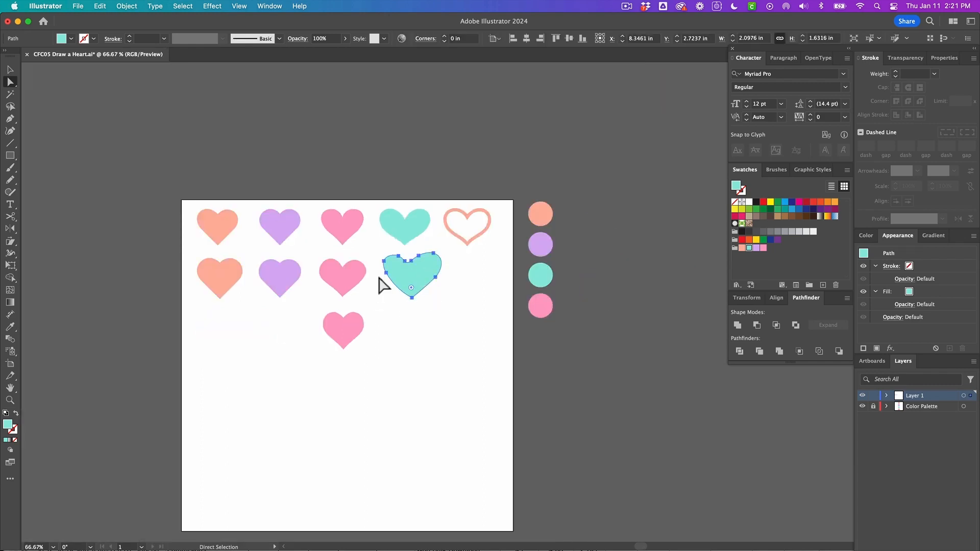
click(423, 315)
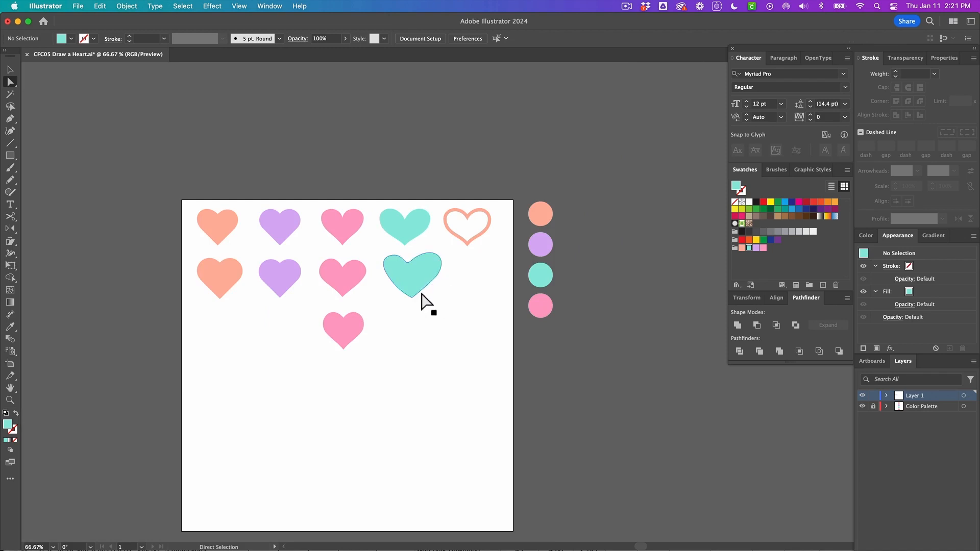
click(422, 295)
key(v)
drag(441, 253, 404, 275)
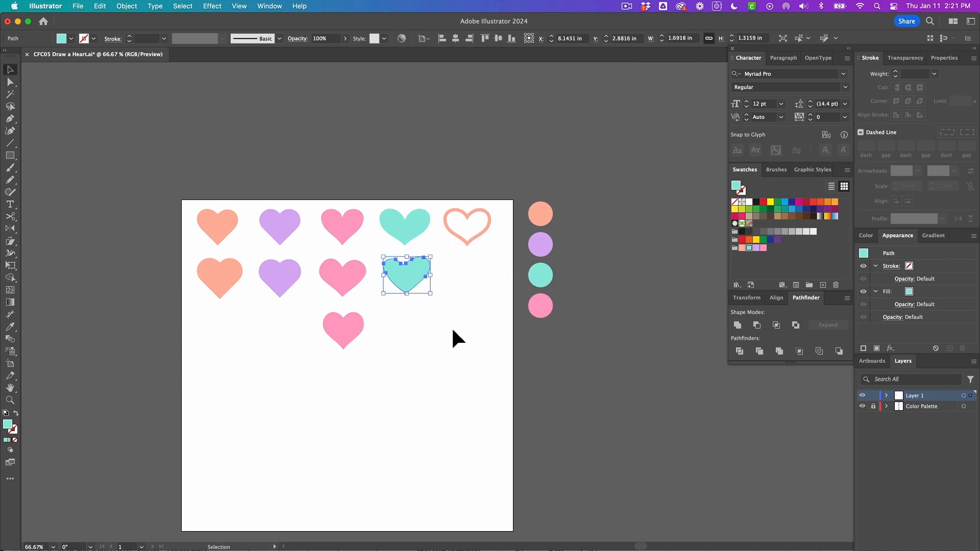
click(402, 299)
scroll(403, 295, down, 2)
scroll(407, 263, up, 1)
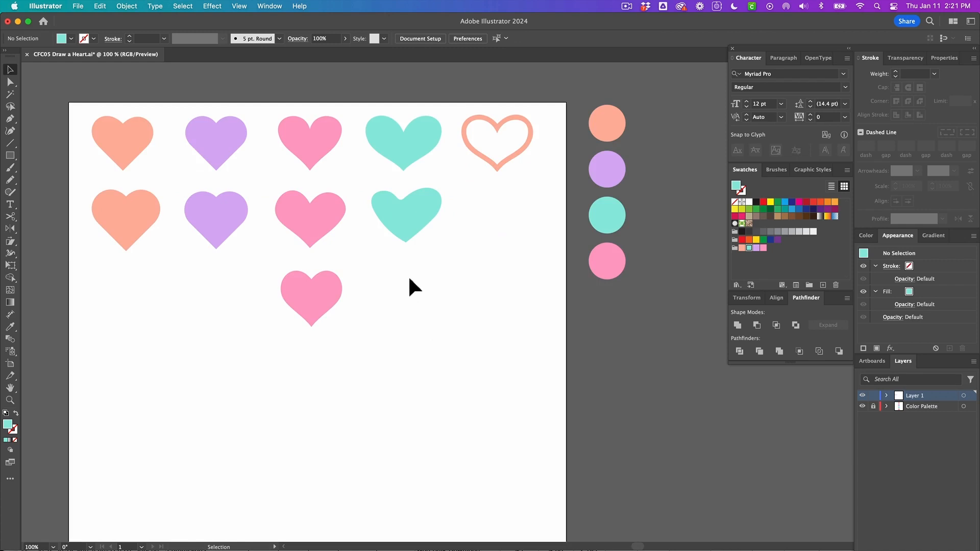
Draw the right half of a heart with the Pencil tool below the teal hearts and fill it teal
key(n)
mouse_move(405, 275)
mouse_down()
mouse_move(442, 259)
mouse_move(452, 289)
mouse_move(449, 309)
mouse_move(401, 344)
mouse_up()
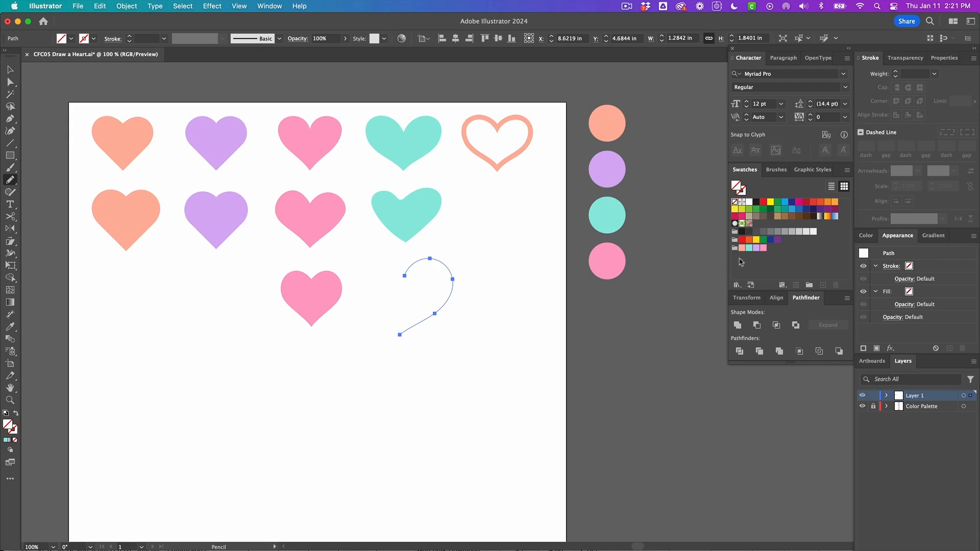
click(749, 248)
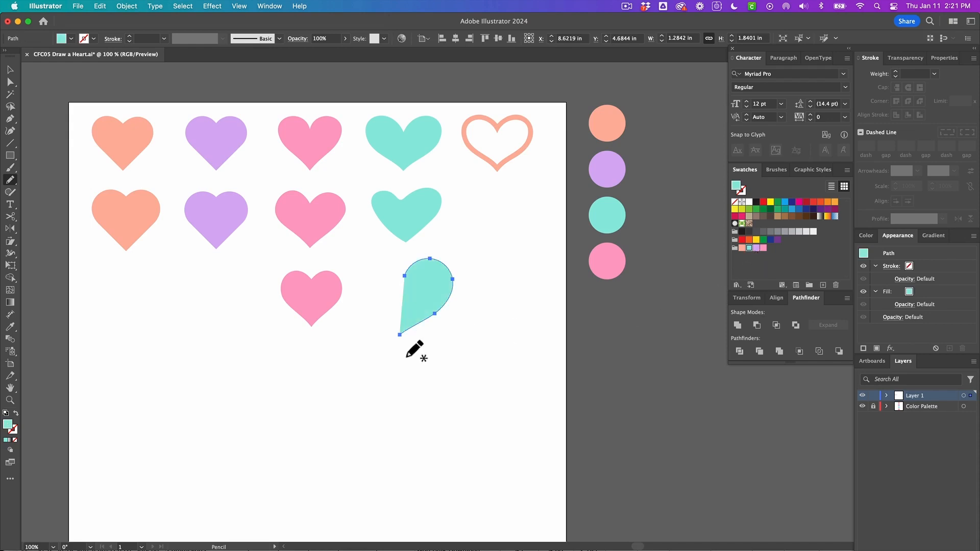
Refine the half-heart's bottom point and lower-edge anchors with Direct Selection
key(a)
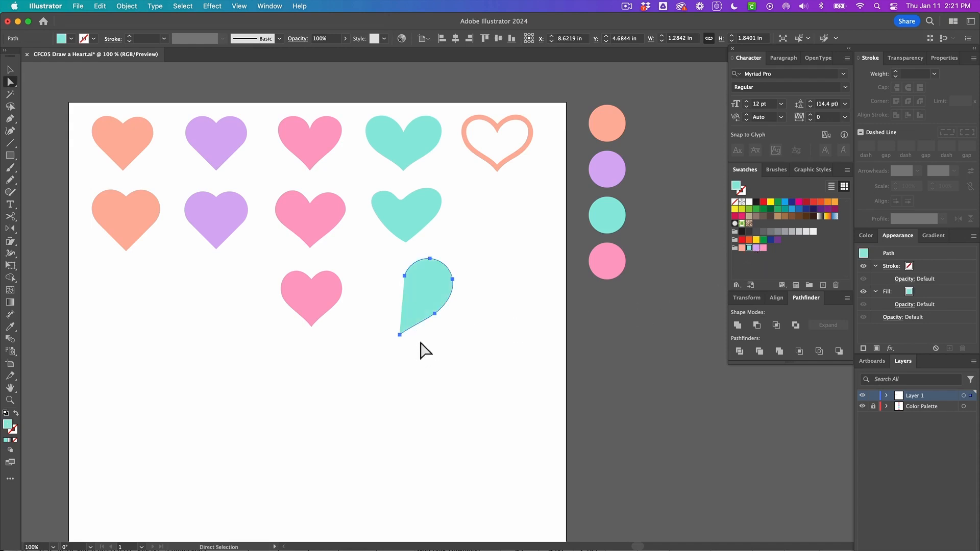
click(426, 342)
click(423, 317)
click(405, 348)
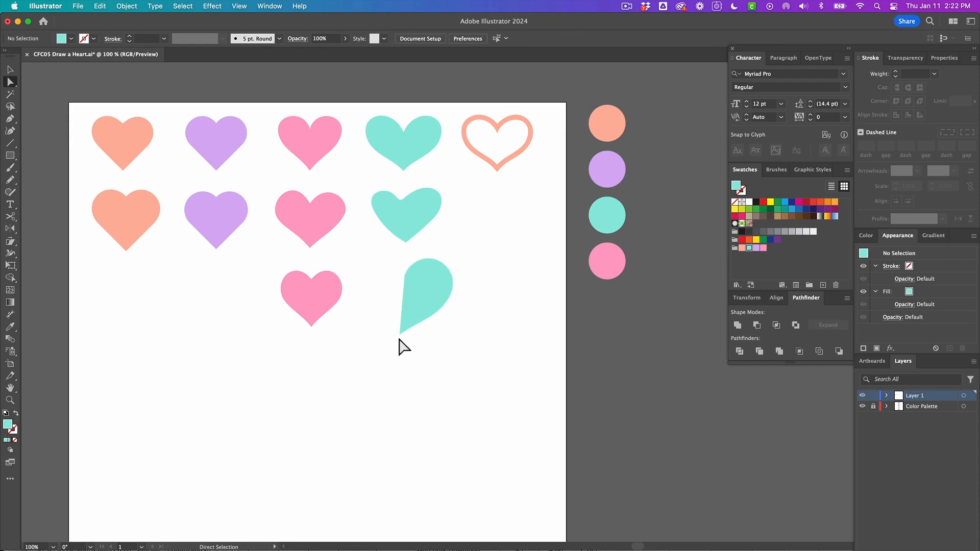
drag(400, 337, 404, 336)
drag(406, 336, 404, 336)
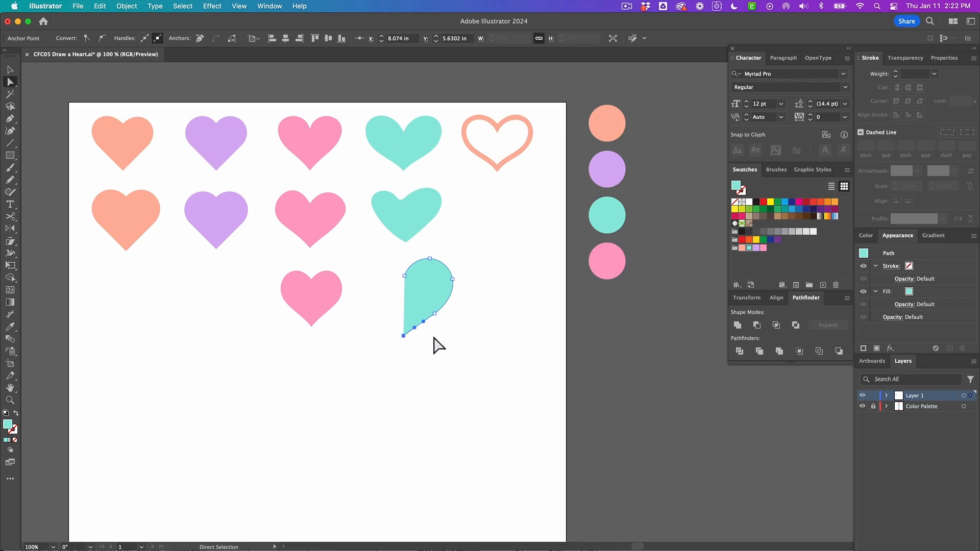
click(434, 343)
click(432, 304)
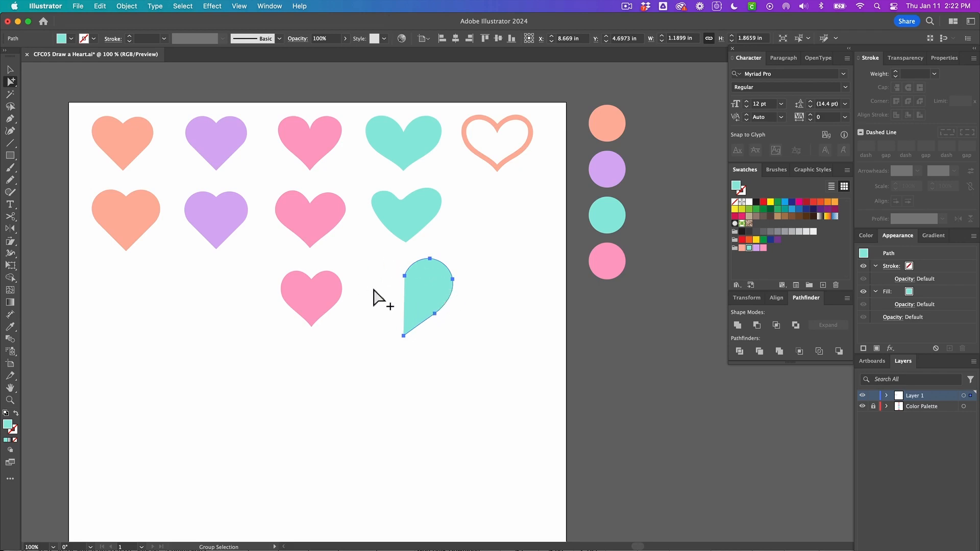
Reflect a copy of the half-heart across its straight left edge to form a full heart, then deselect
key(o)
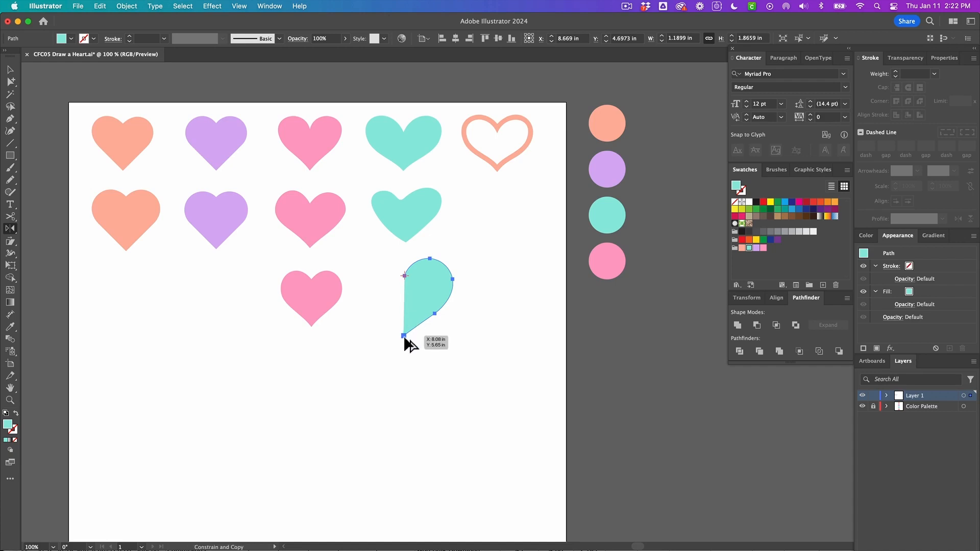
drag(405, 337, 406, 336)
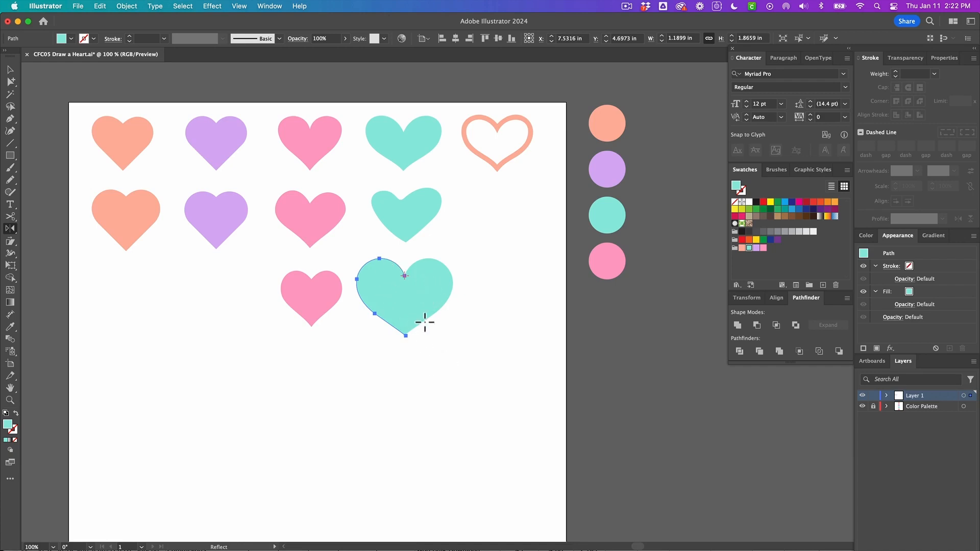
key(a)
click(415, 354)
Join the two overlapping anchors at the teal heart's bottom point into a single point with the Join tool
alt+scroll(408, 351, up, 2)
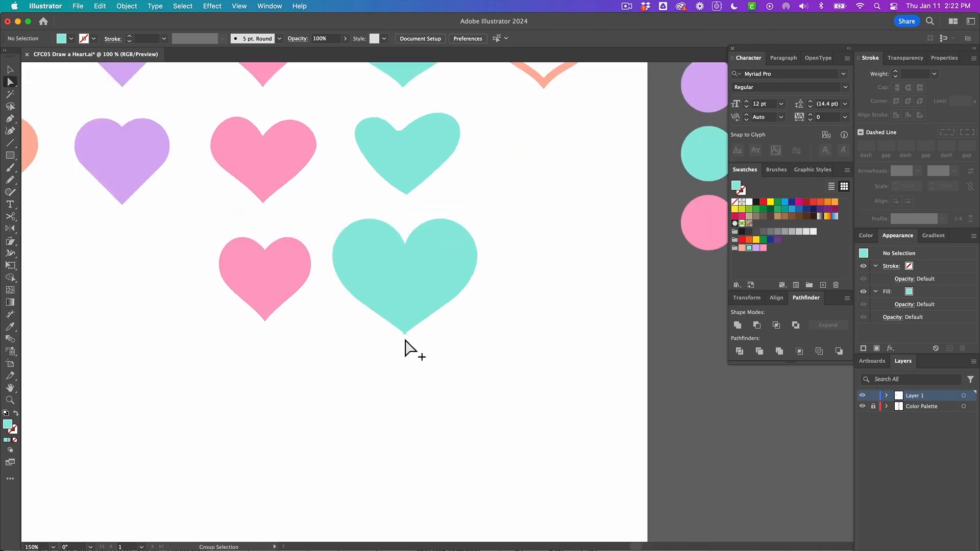
alt+scroll(405, 342, up, 2)
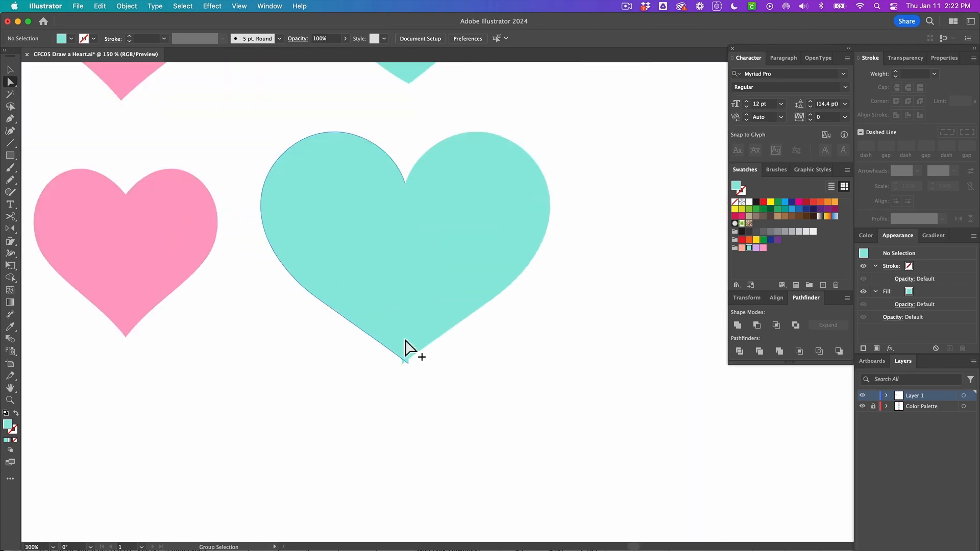
drag(389, 361, 407, 376)
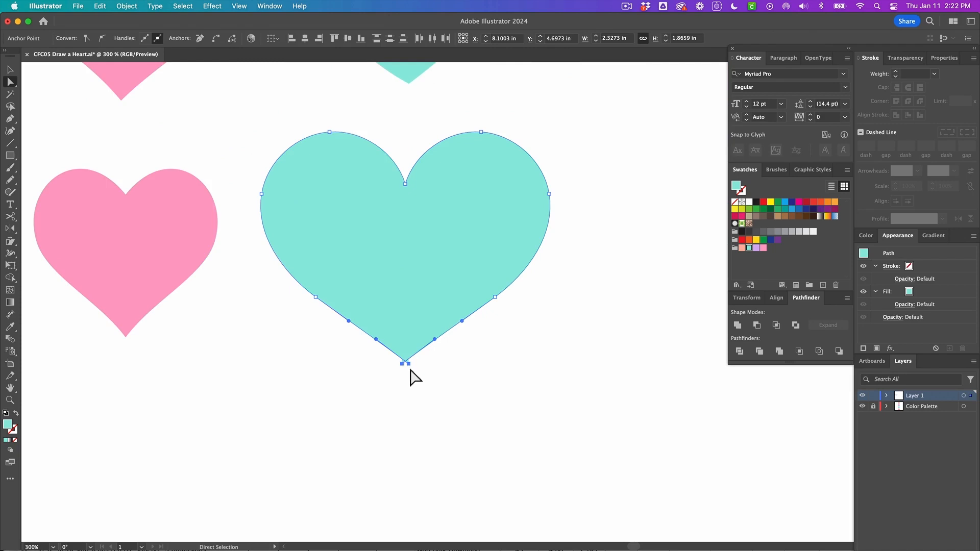
click(414, 372)
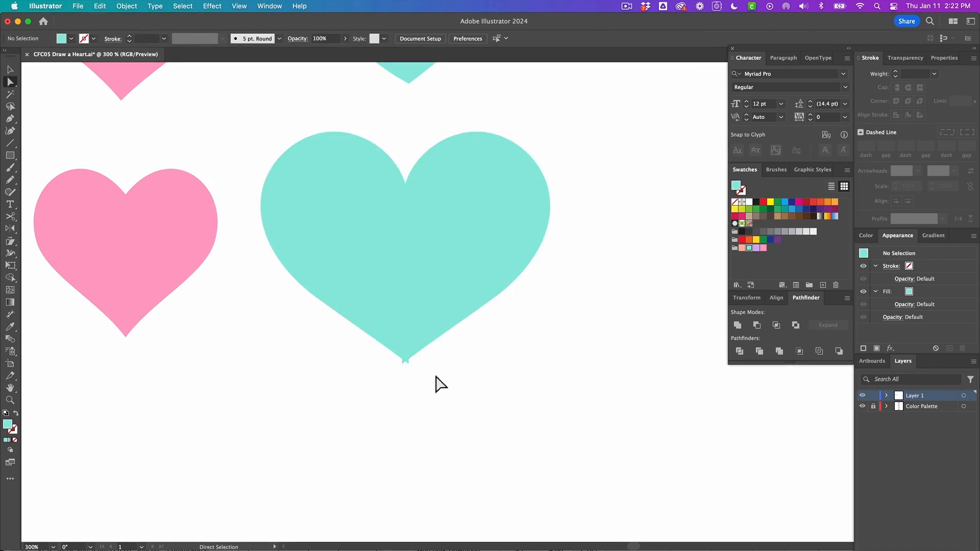
drag(437, 377, 414, 372)
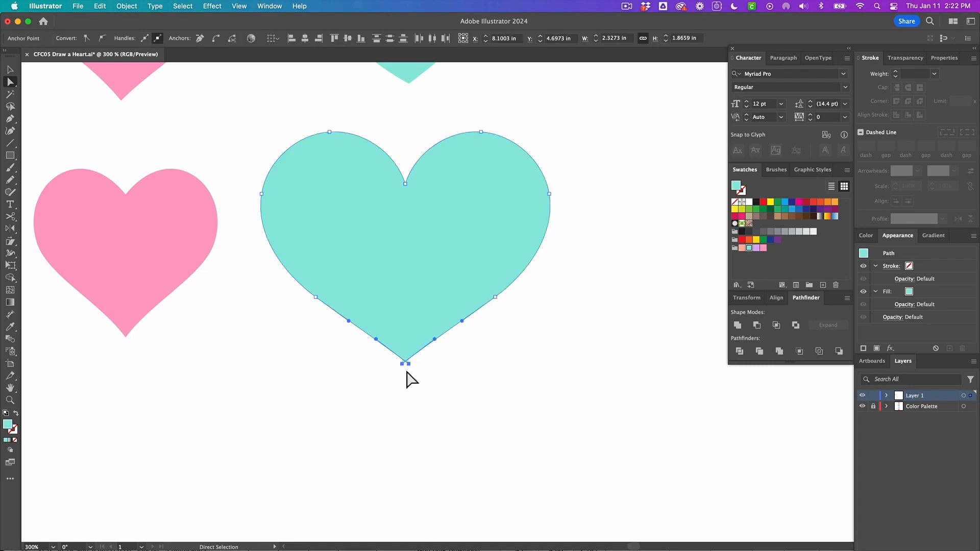
key(j)
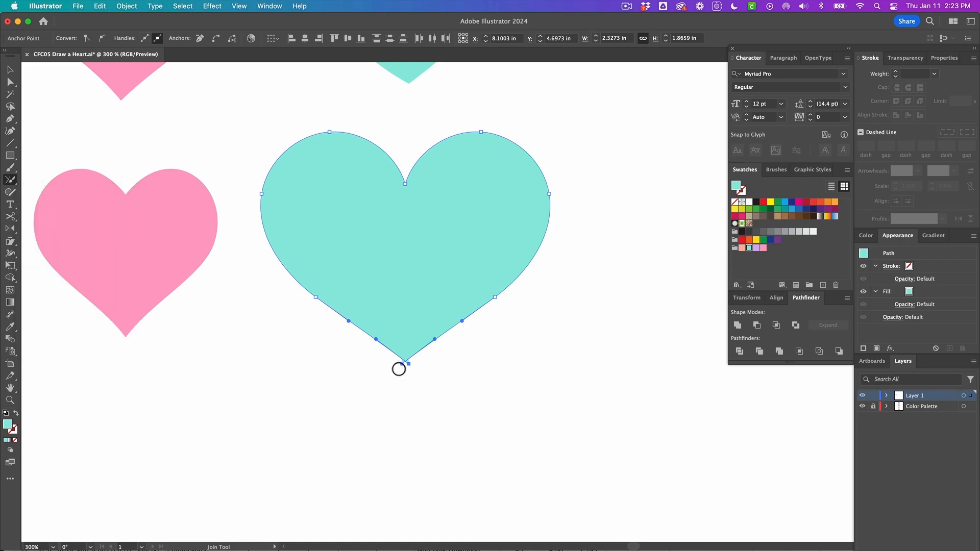
drag(398, 370, 425, 376)
key(a)
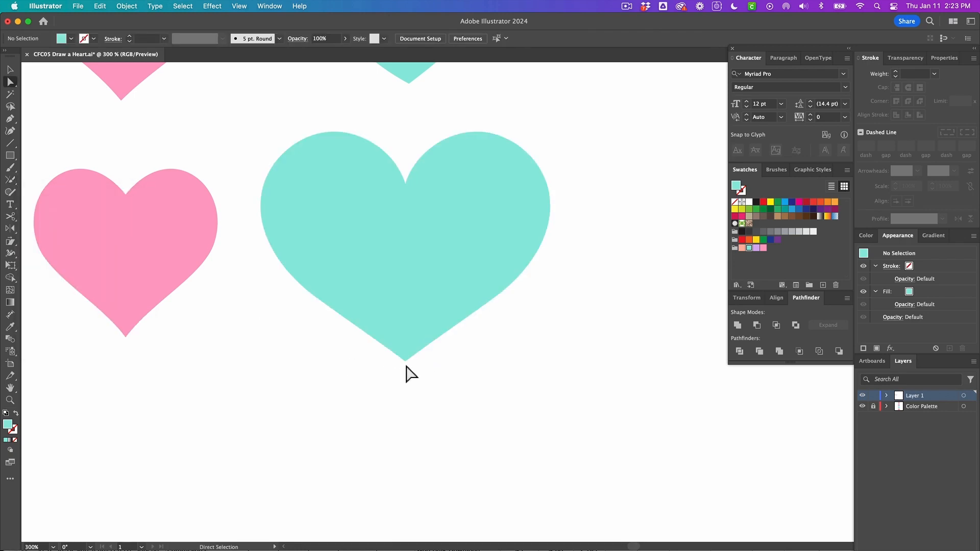
click(406, 363)
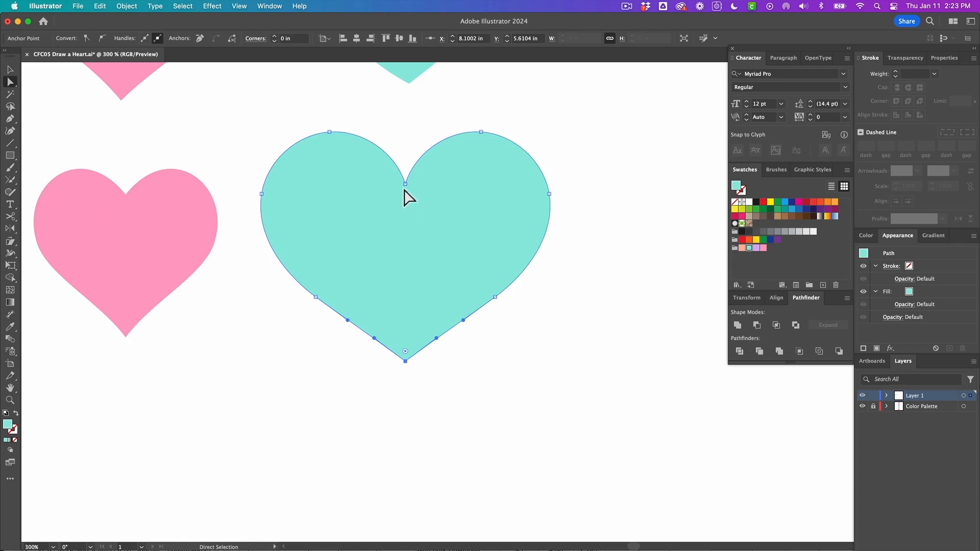
drag(396, 154, 421, 199)
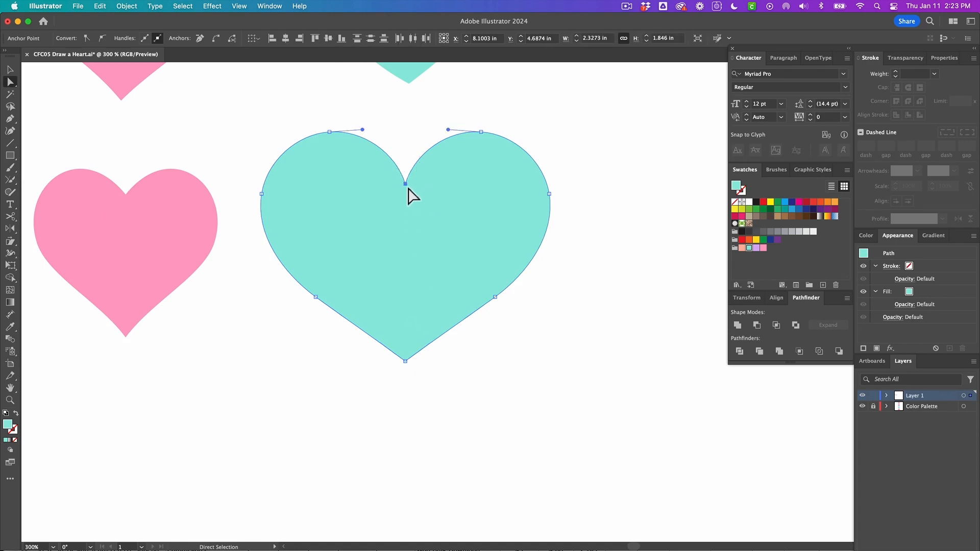
click(402, 162)
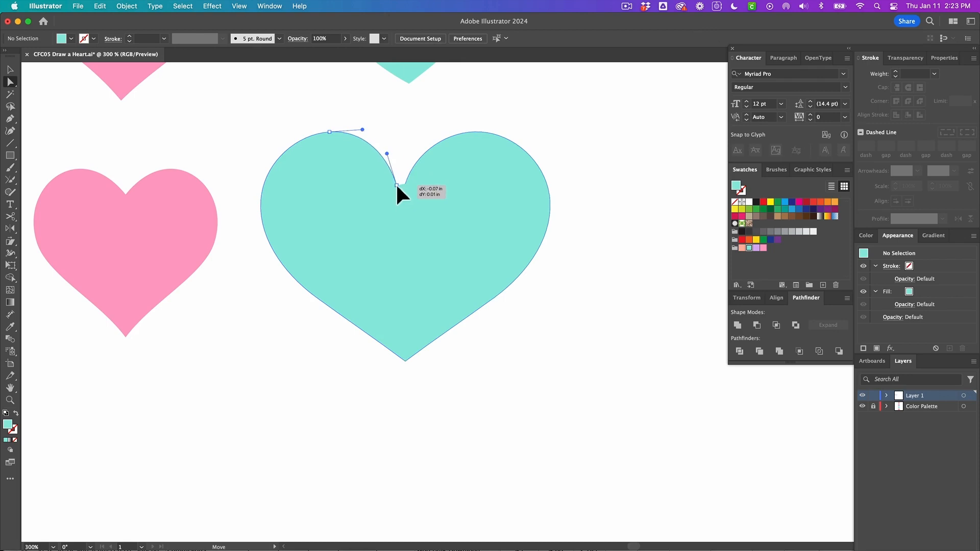
click(397, 185)
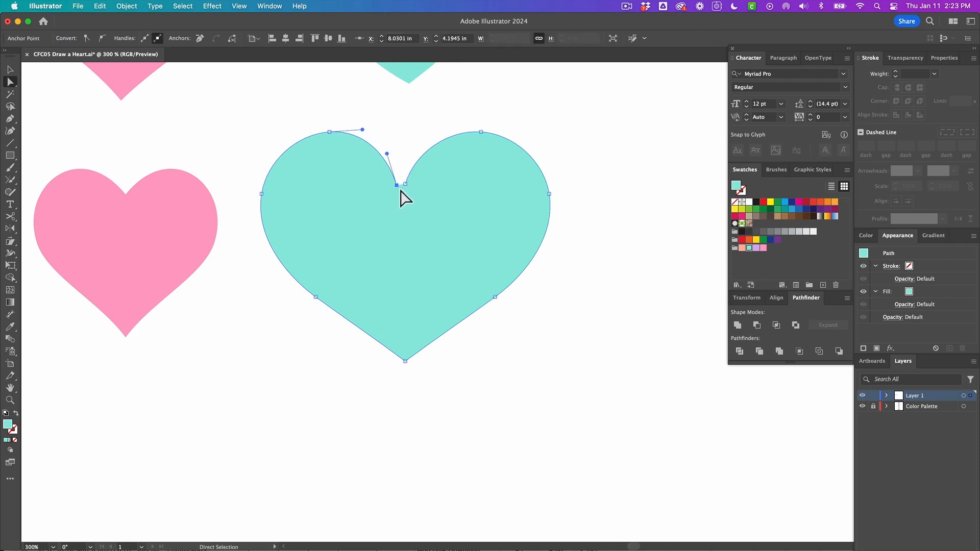
key(super)
key(super+z)
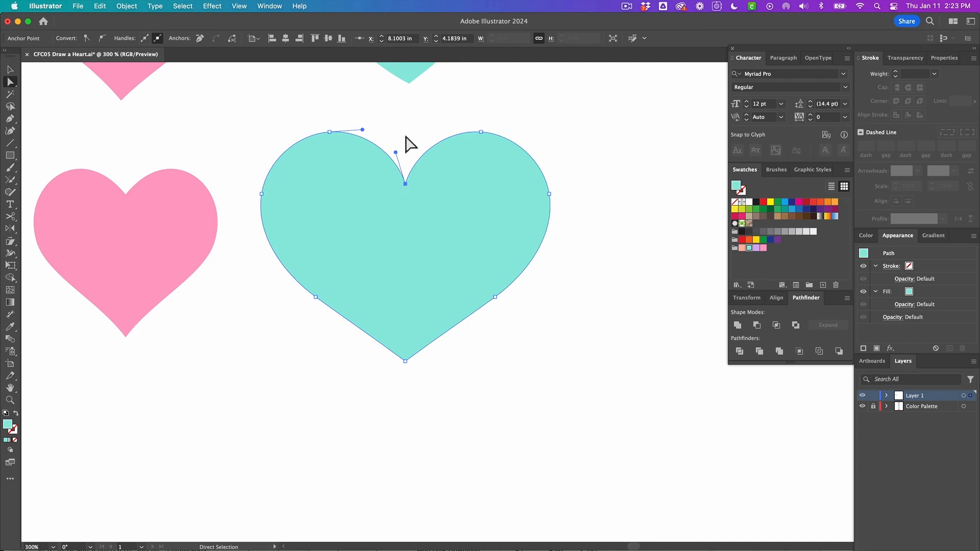
Join the two anchors at the teal heart's top cleft into one point with the Join tool, then deselect
drag(401, 136, 407, 189)
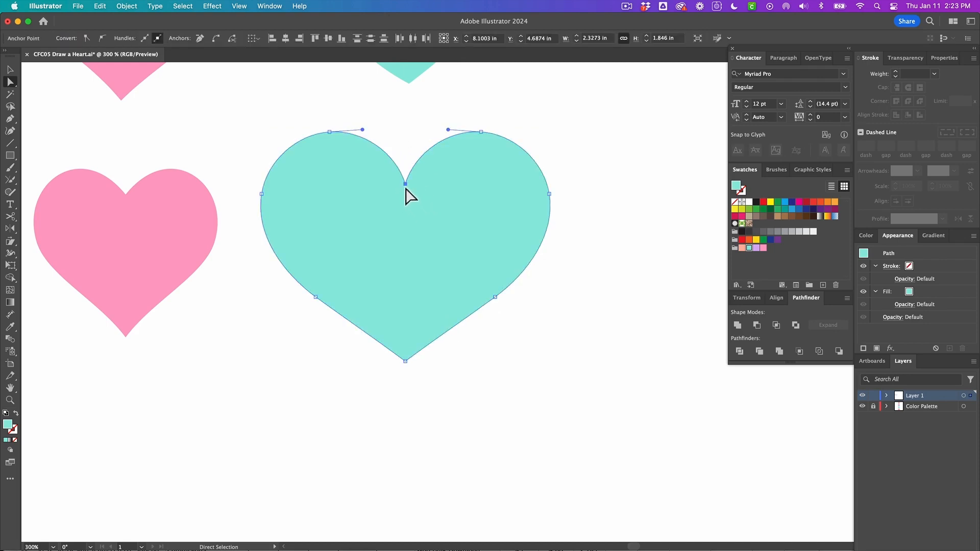
key(j)
drag(399, 182, 423, 192)
key(a)
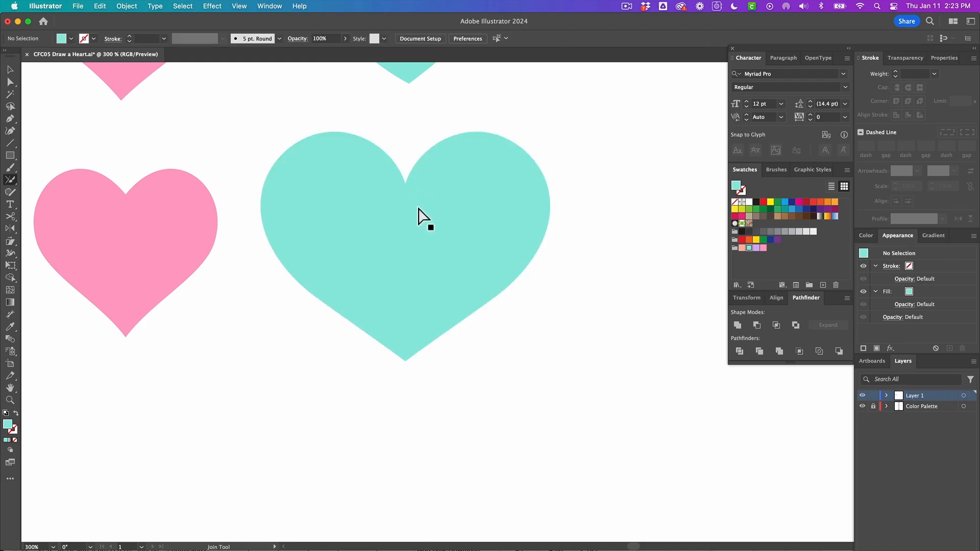
click(406, 187)
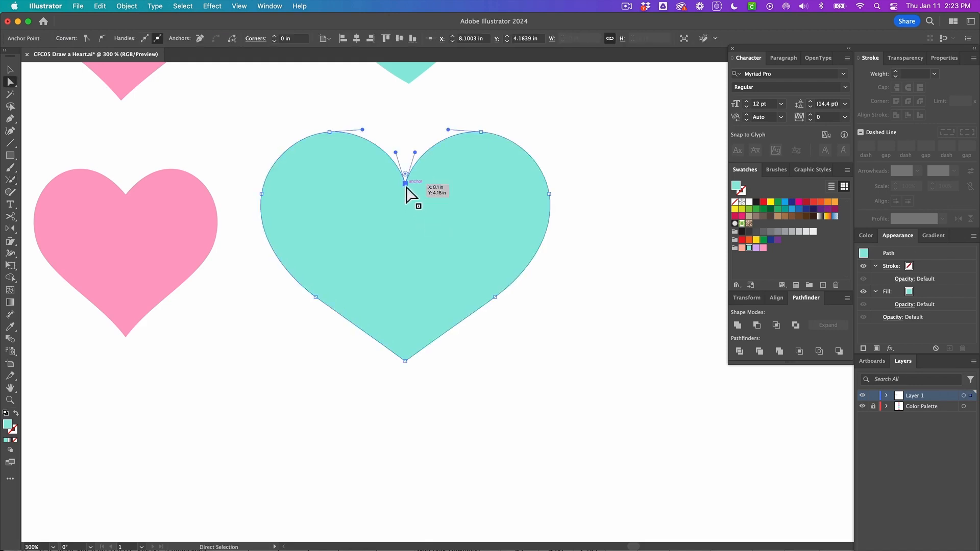
click(505, 316)
Scale the new teal heart down to about 1.78 × 1.41 in, then deselect
scroll(443, 300, down, 5)
key(v)
click(443, 311)
drag(466, 290, 454, 297)
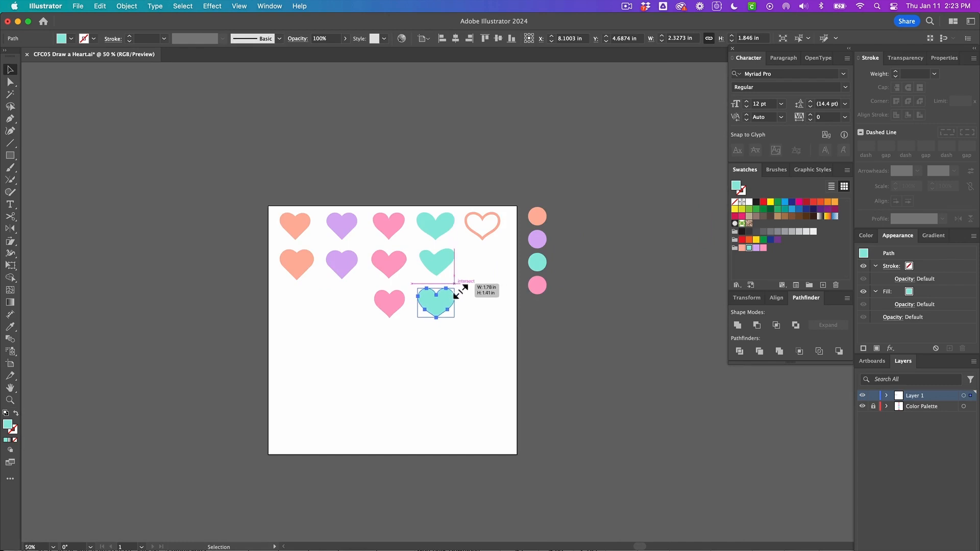
click(416, 317)
scroll(417, 318, up, 2)
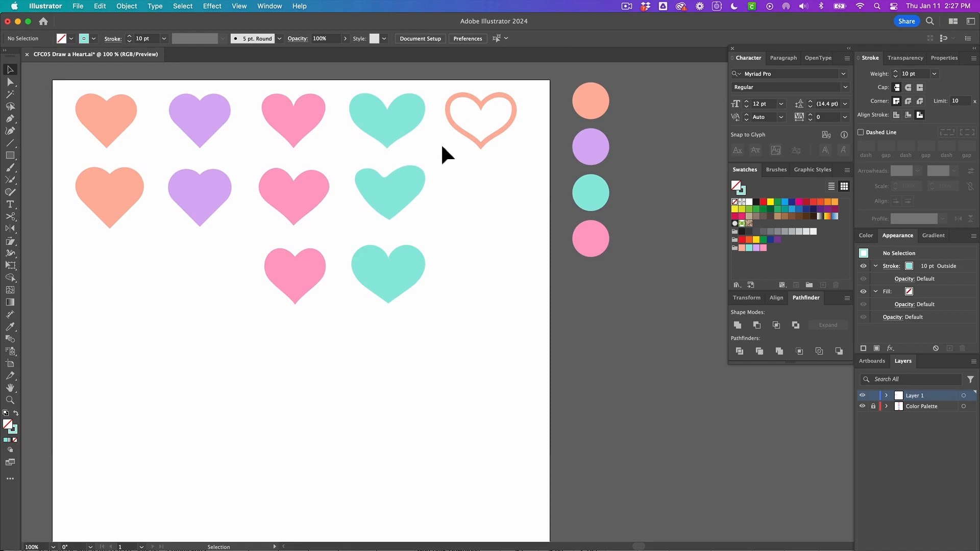
Duplicate the lower pink heart into the empty spot below the outlined orange heart
click(478, 143)
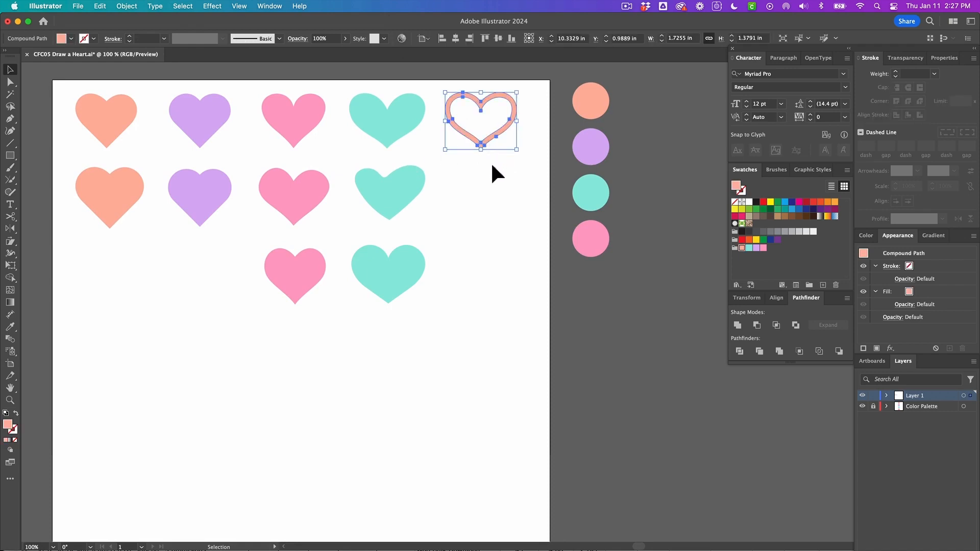
click(492, 164)
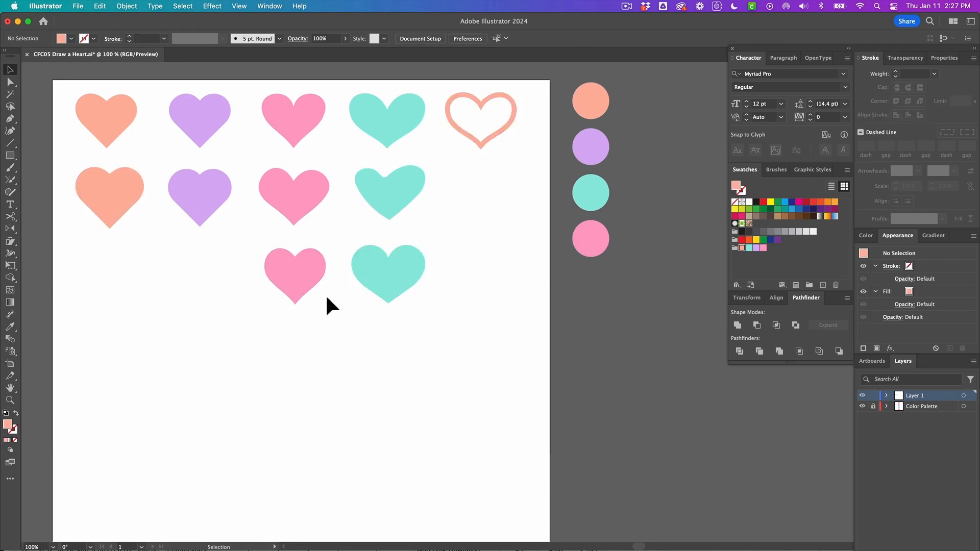
drag(283, 278, 481, 202)
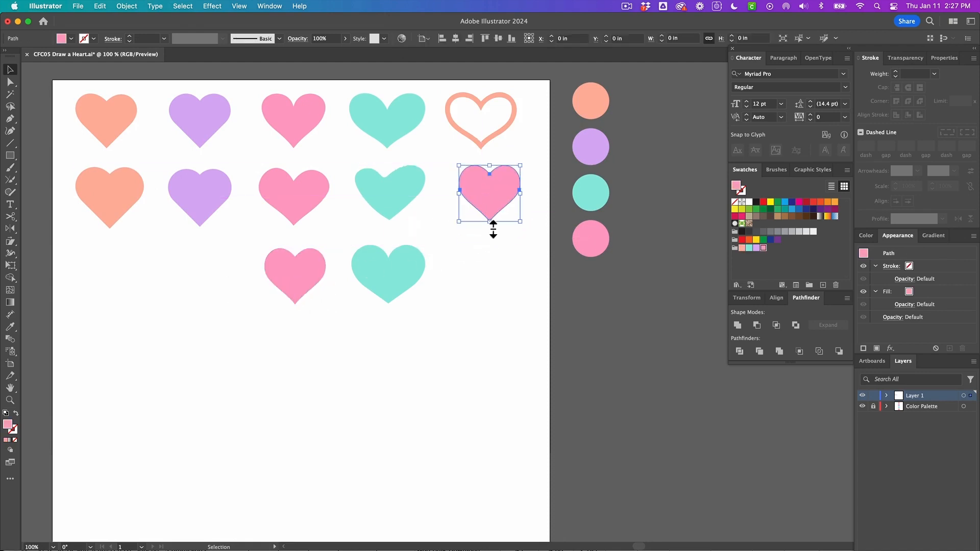
click(513, 239)
click(482, 185)
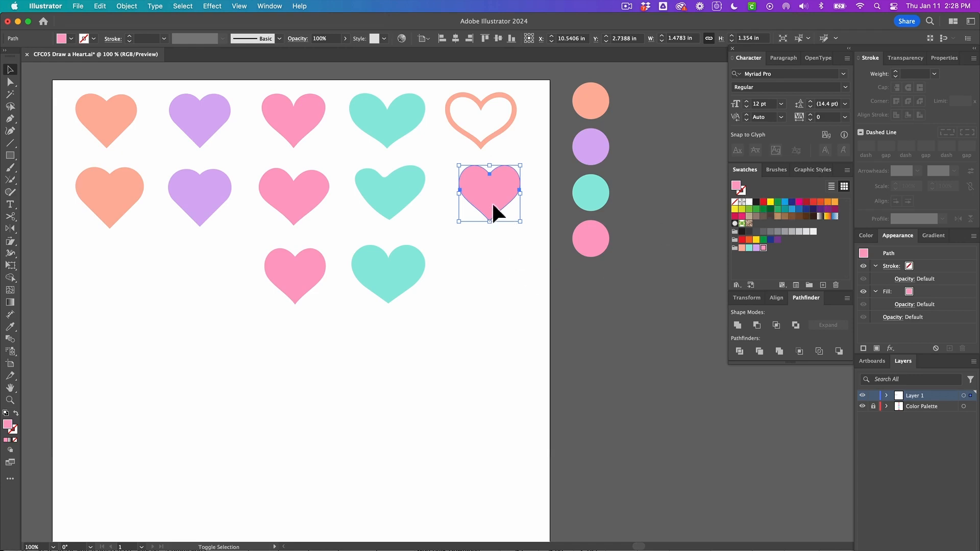
Swap the copied pink heart's fill and stroke, then set its stroke weight to 10 pt
key(shift+x)
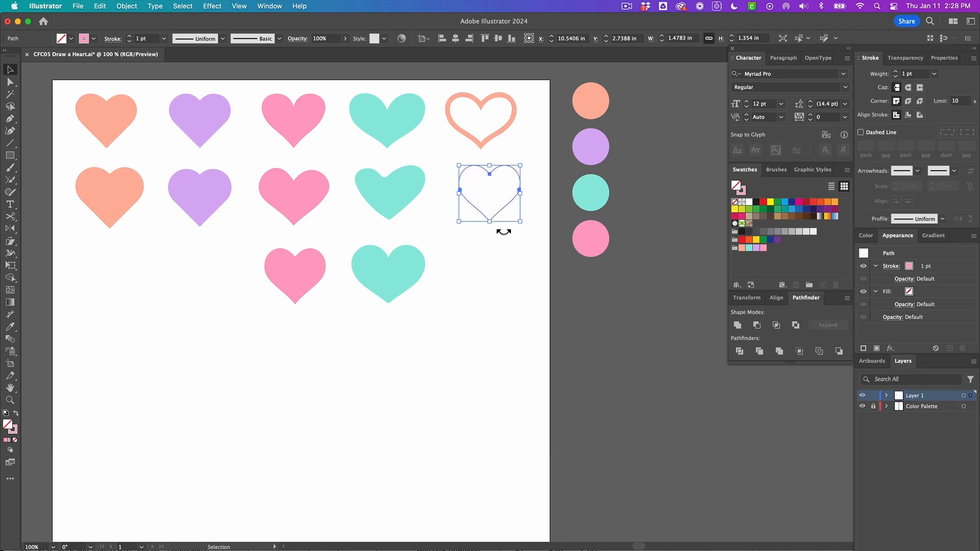
click(489, 231)
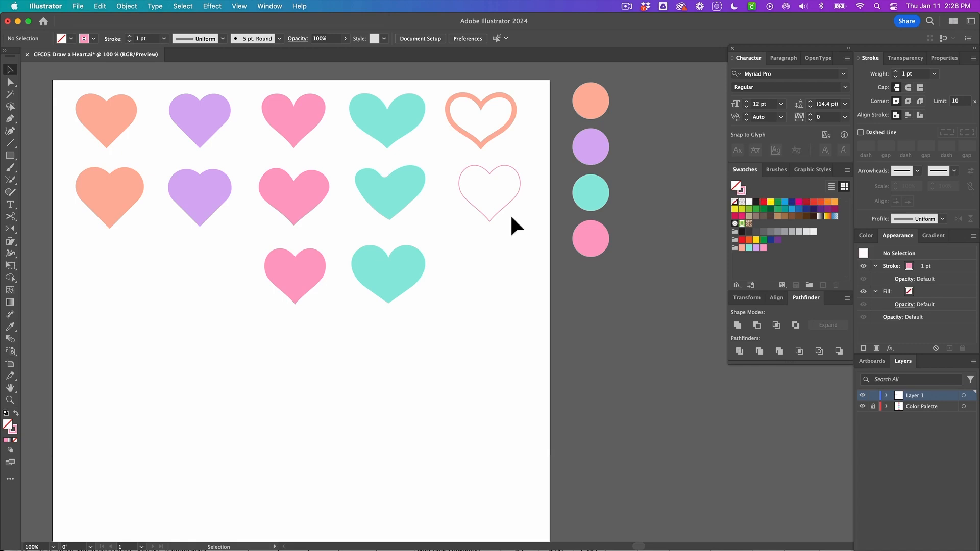
click(483, 203)
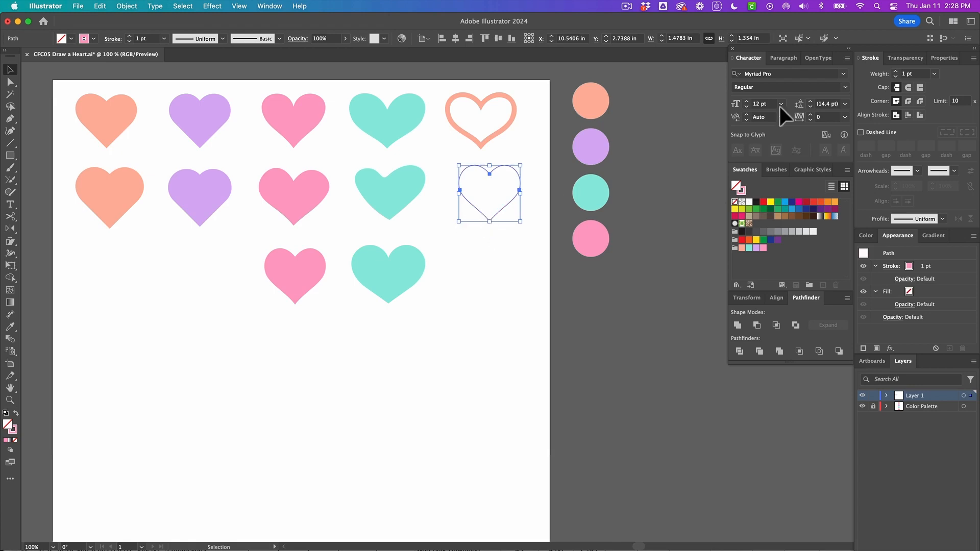
click(934, 74)
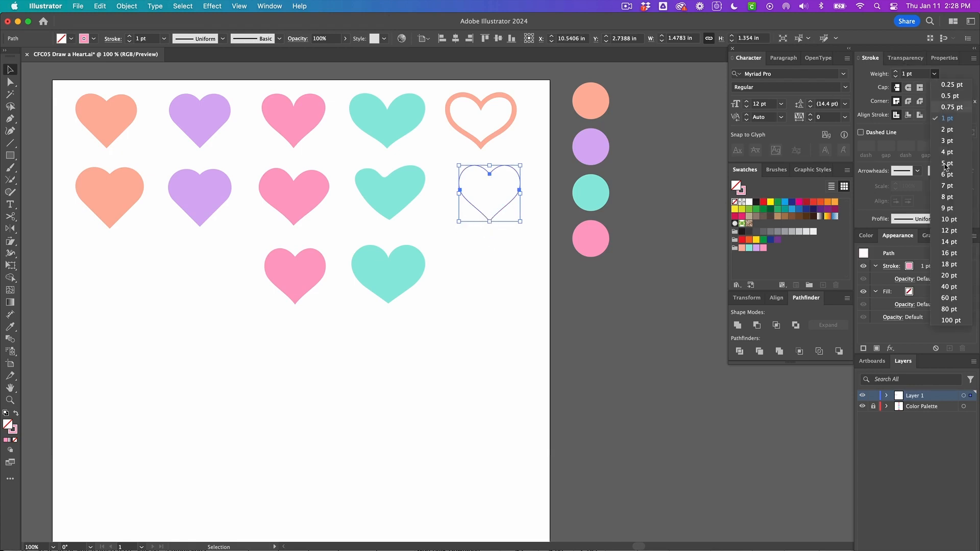
click(948, 219)
click(499, 258)
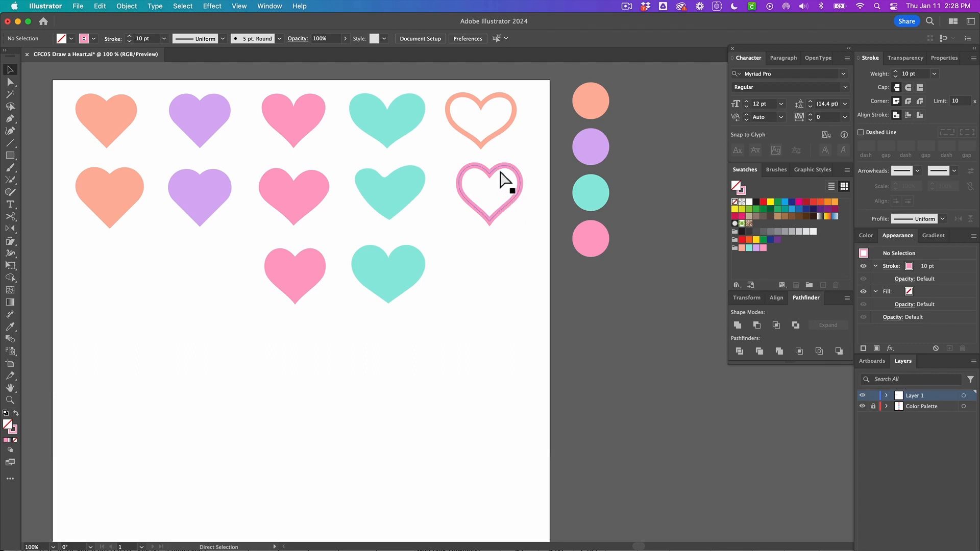
Convert the pink heart's stroke into a filled shape with Outline Stroke
key(super+y)
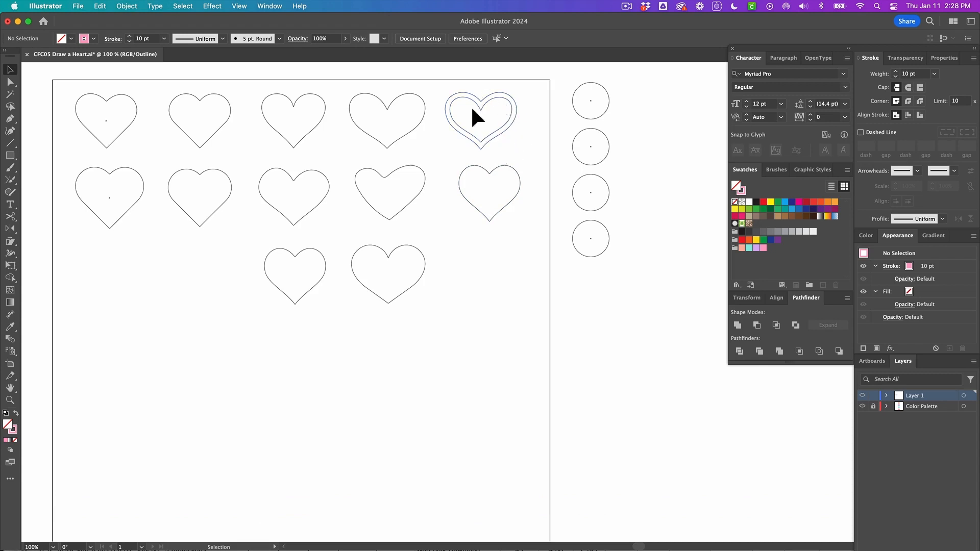
key(super+y)
click(489, 174)
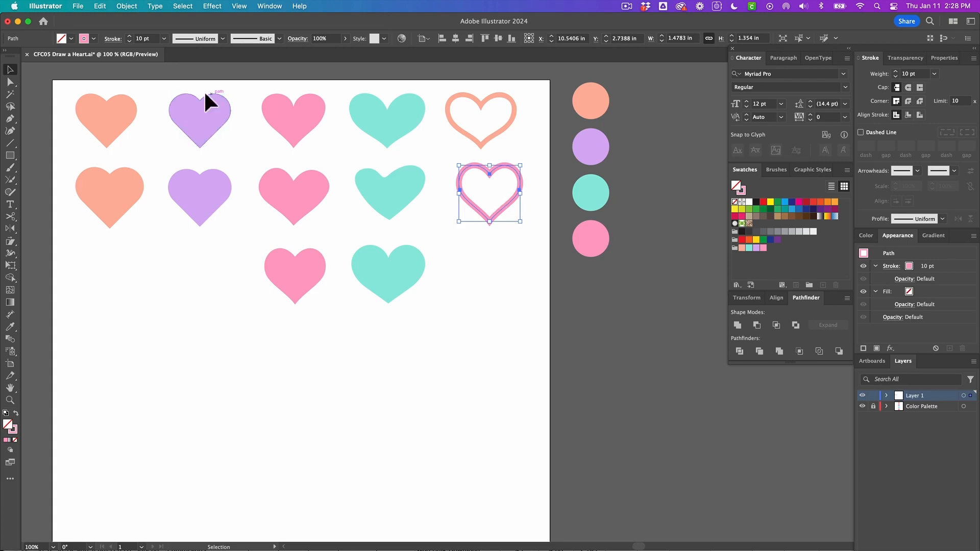
click(127, 6)
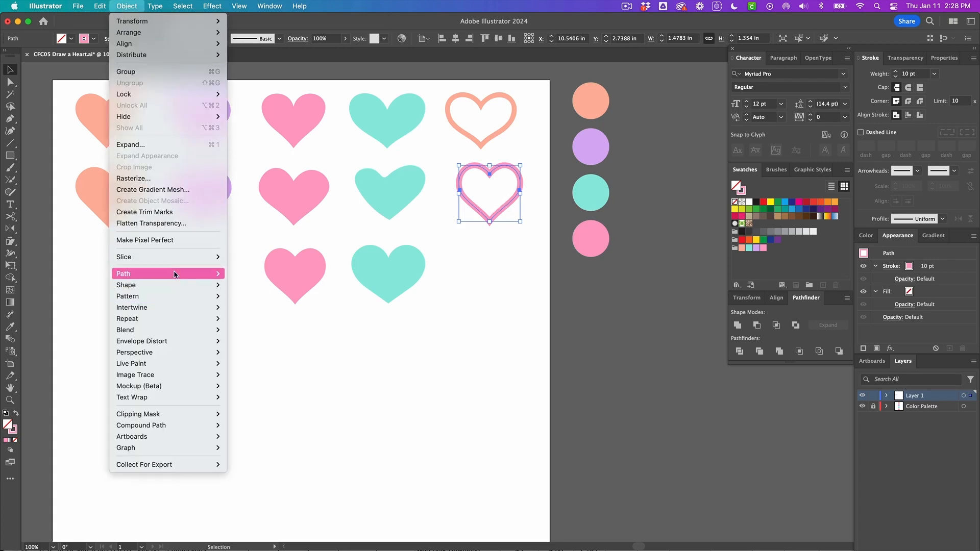
mouse_move(178, 273)
click(259, 304)
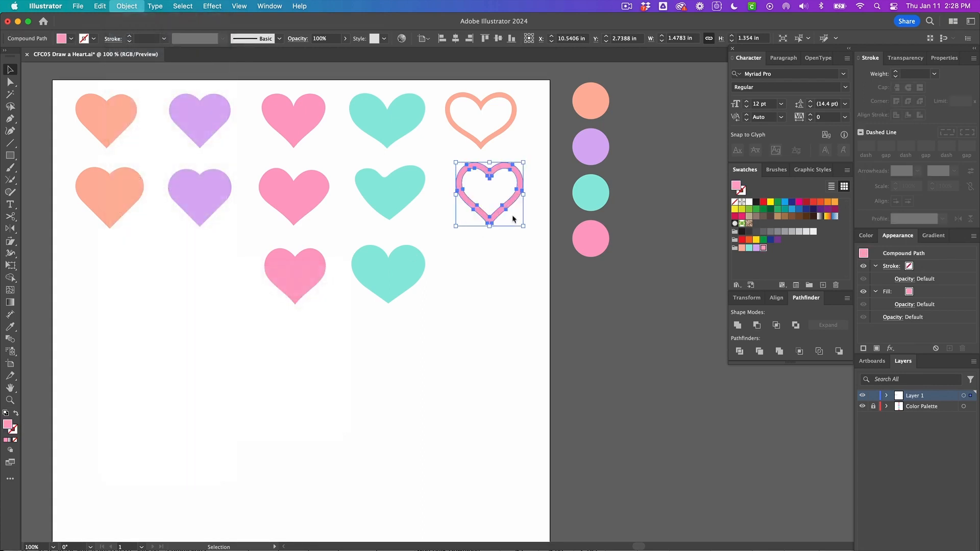
Zoom in to examine the anchor points of the outlined pink heart
key(super+equal)
key(super+equal)
key(super+equal)
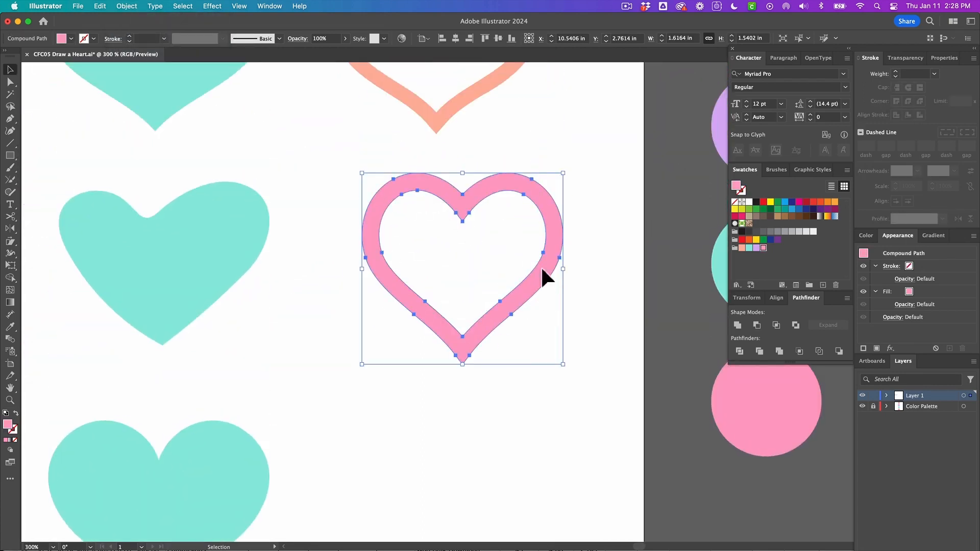
click(453, 252)
click(460, 207)
scroll(501, 335, down, 2)
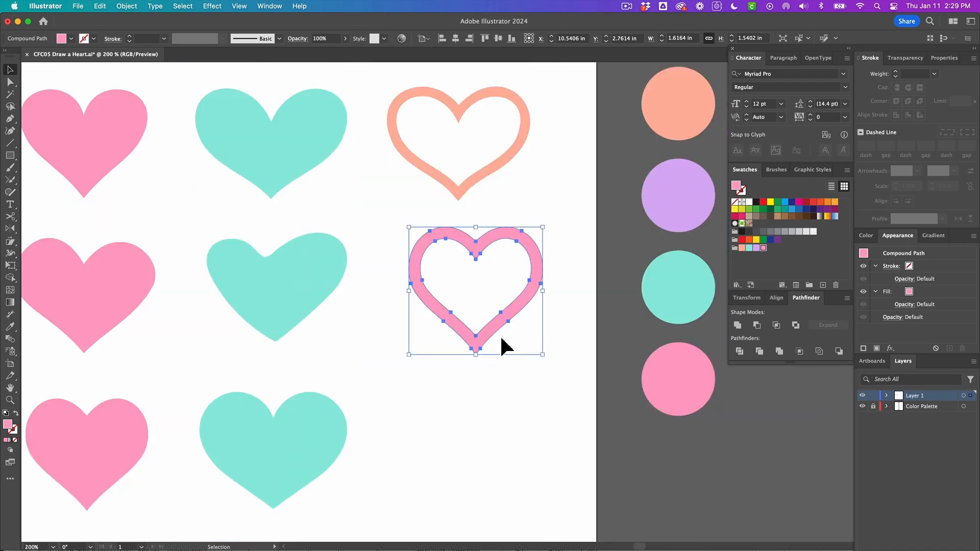
scroll(501, 339, down, 3)
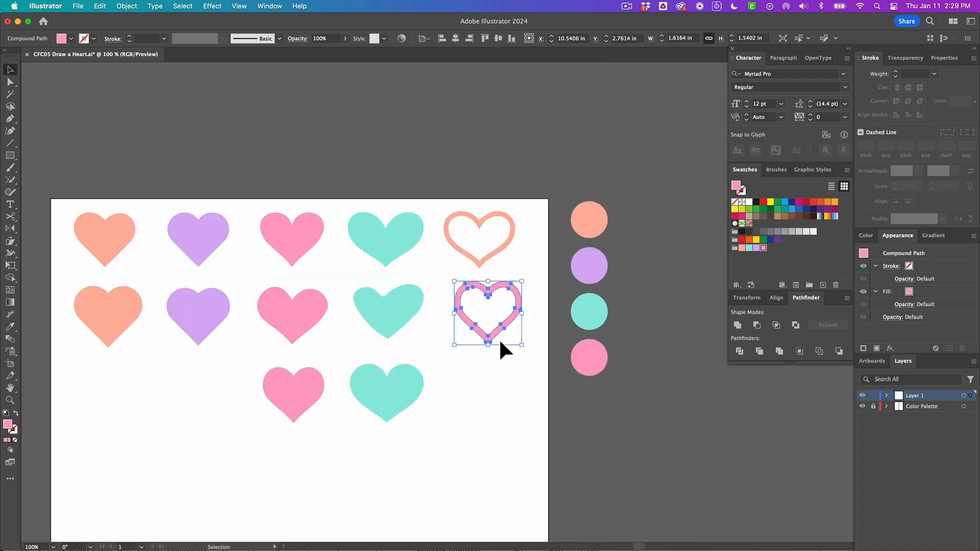
Select all the hearts and apply Simplify to reduce their anchor points, then deselect
drag(276, 243, 516, 372)
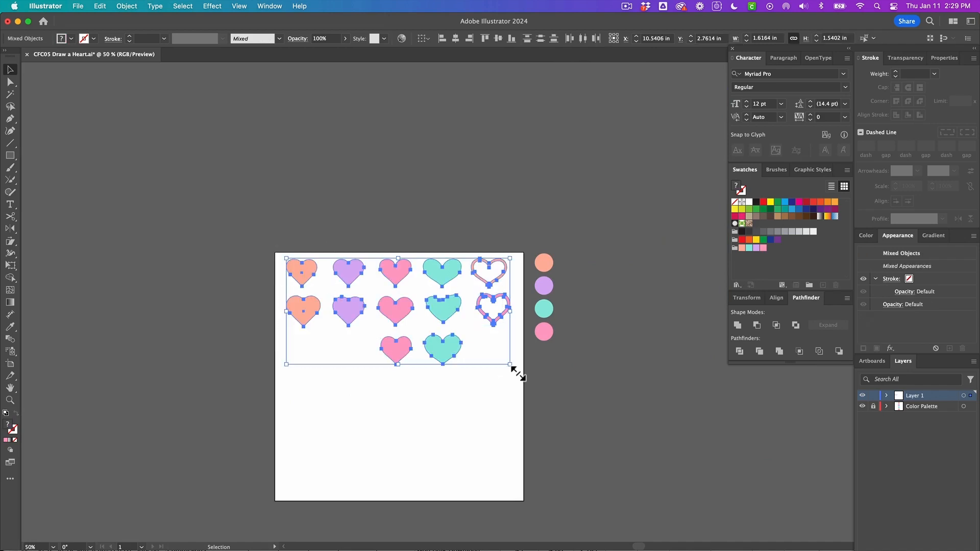
right_click(448, 293)
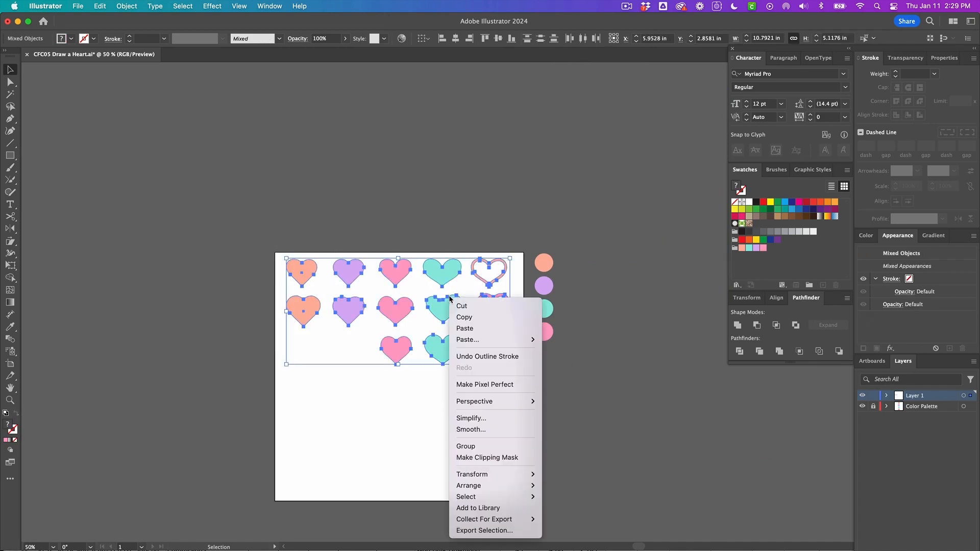
click(488, 418)
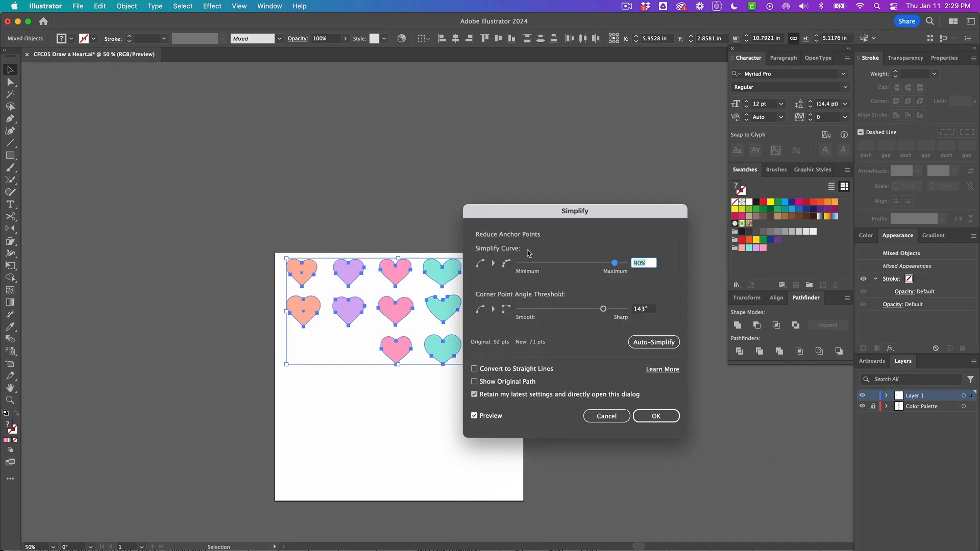
drag(518, 216, 588, 237)
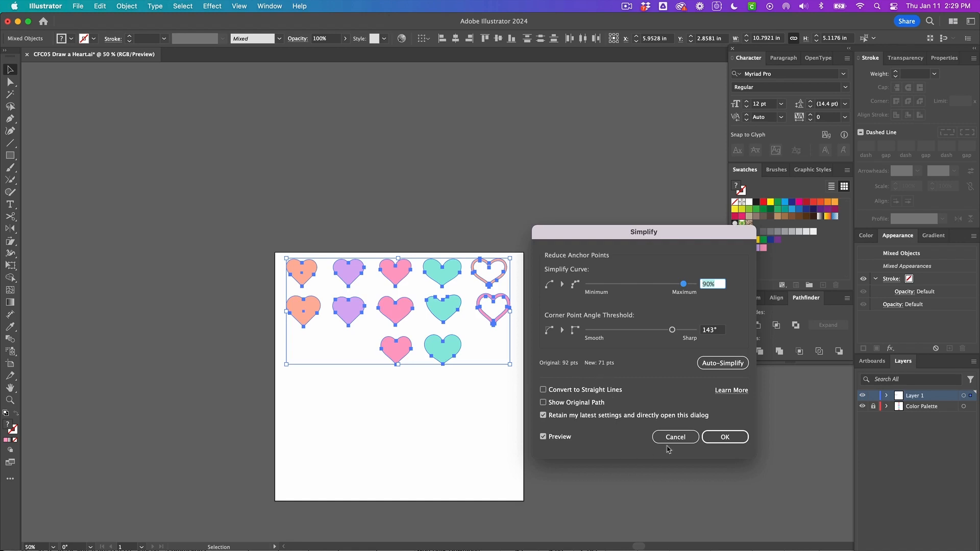
click(722, 438)
click(459, 384)
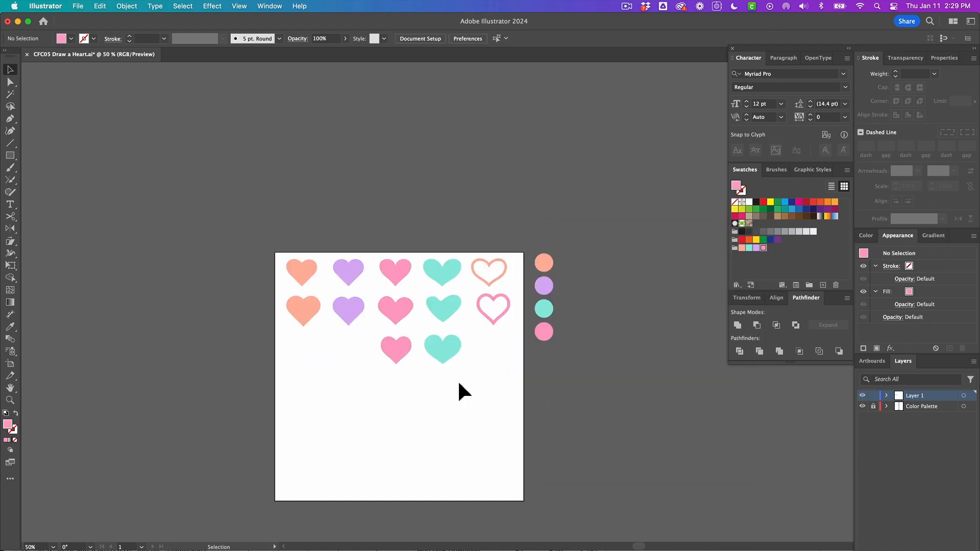
scroll(459, 384, down, 4)
key(super+equal)
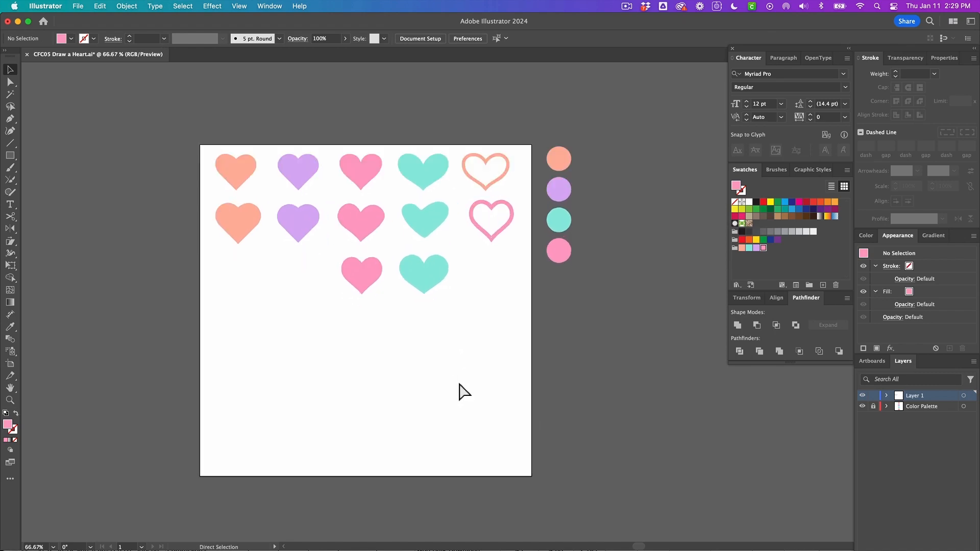
key(super+equal)
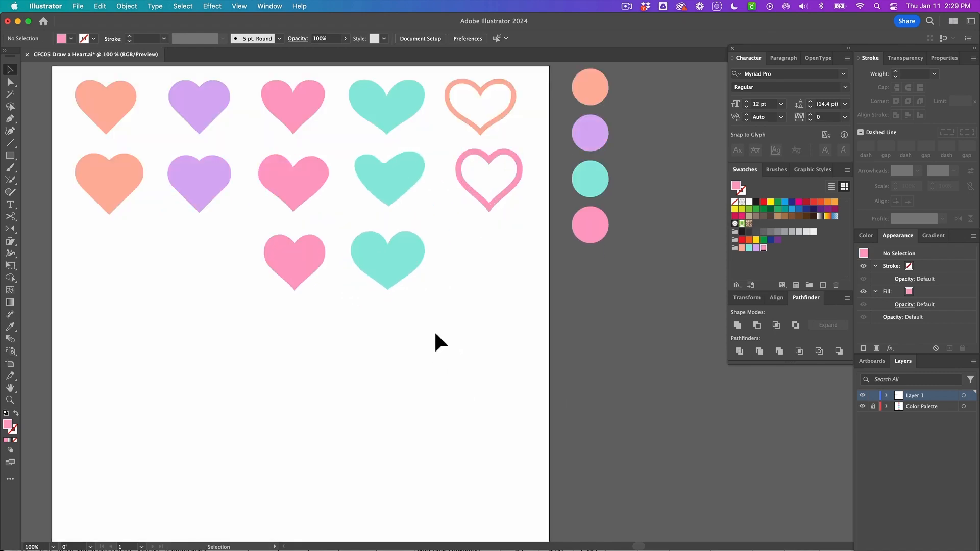